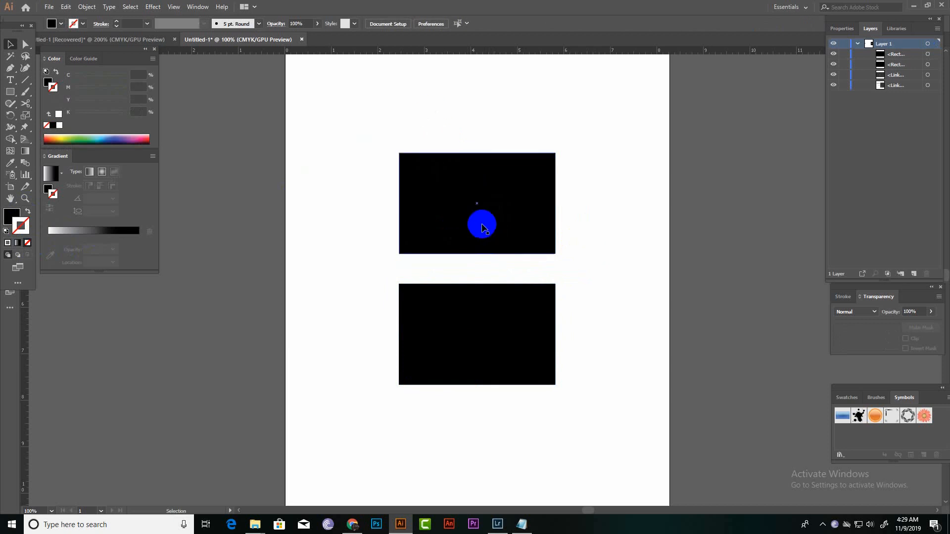
Swap the fill and stroke of both black rectangles to give them a black outline with no fill.
left_click(452, 208)
left_click(456, 309)
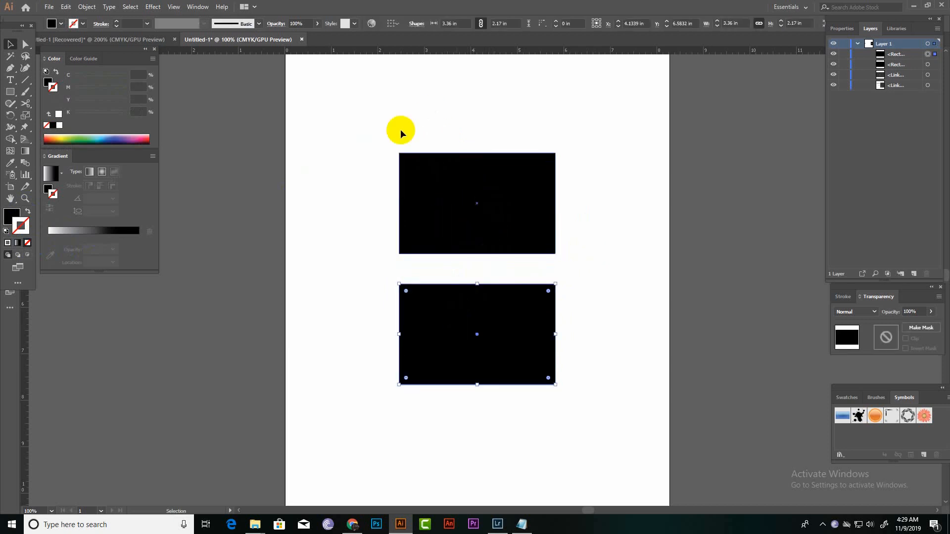
left_click_drag(397, 123, 481, 363)
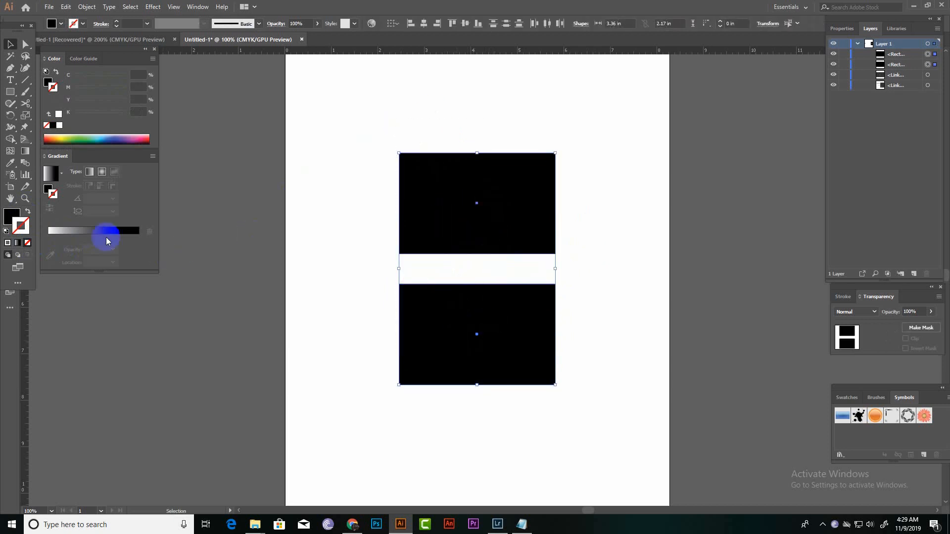
left_click(28, 212)
Offset the paths of both rectangles inward by -0.2 in with Miter joins and a miter limit of 4.
left_click(85, 7)
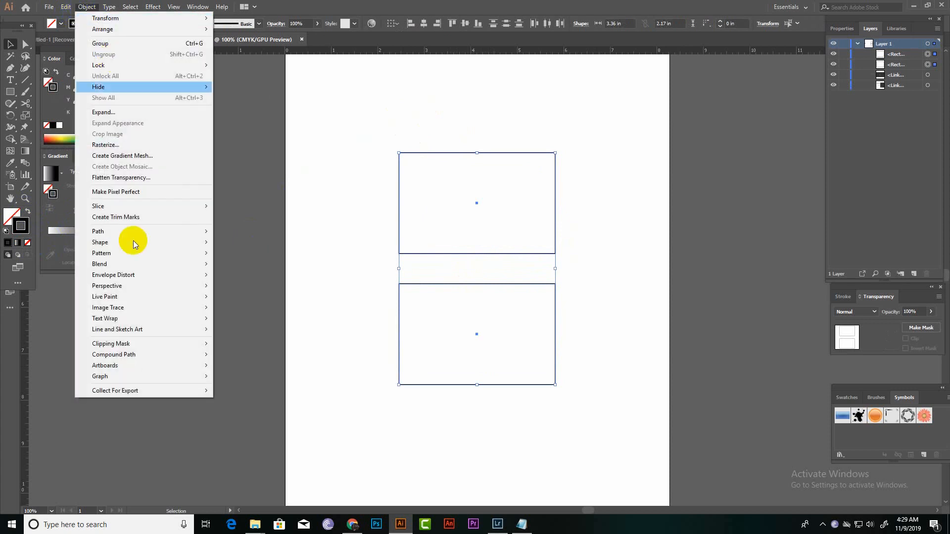
mouse_move(137, 231)
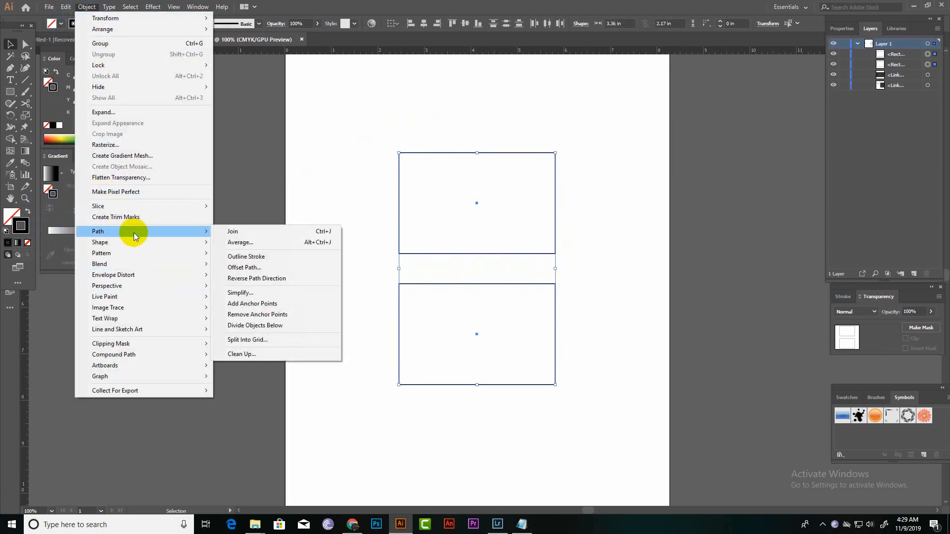
left_click(245, 267)
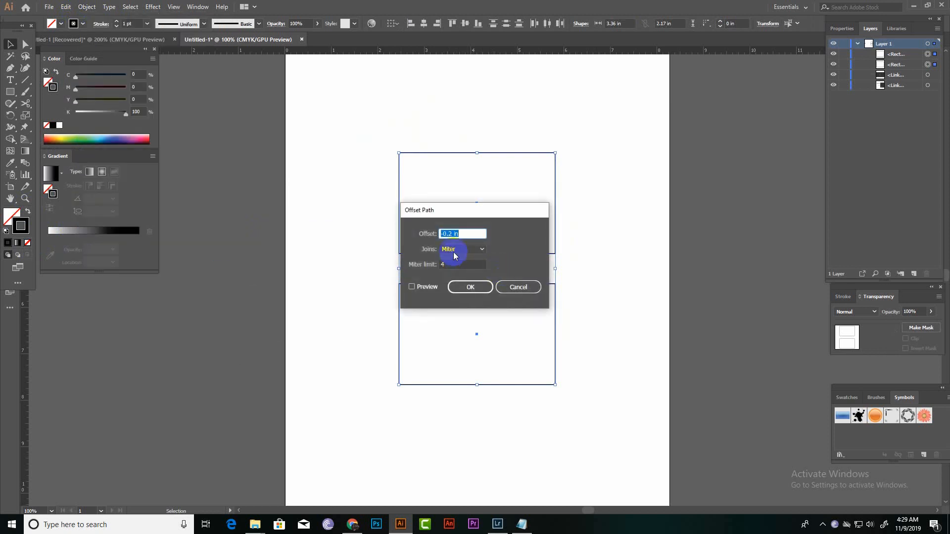
left_click(432, 233)
type("-0")
type(".32")
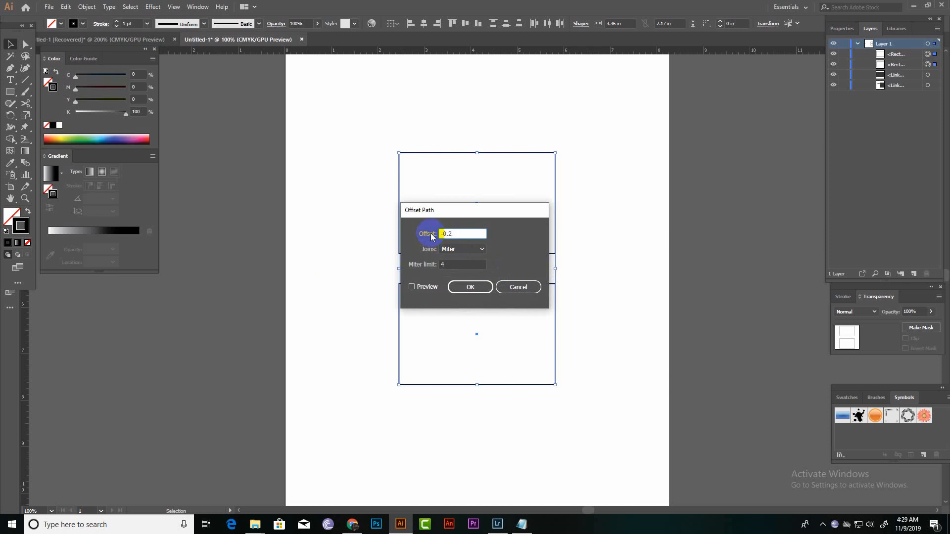
left_click(466, 286)
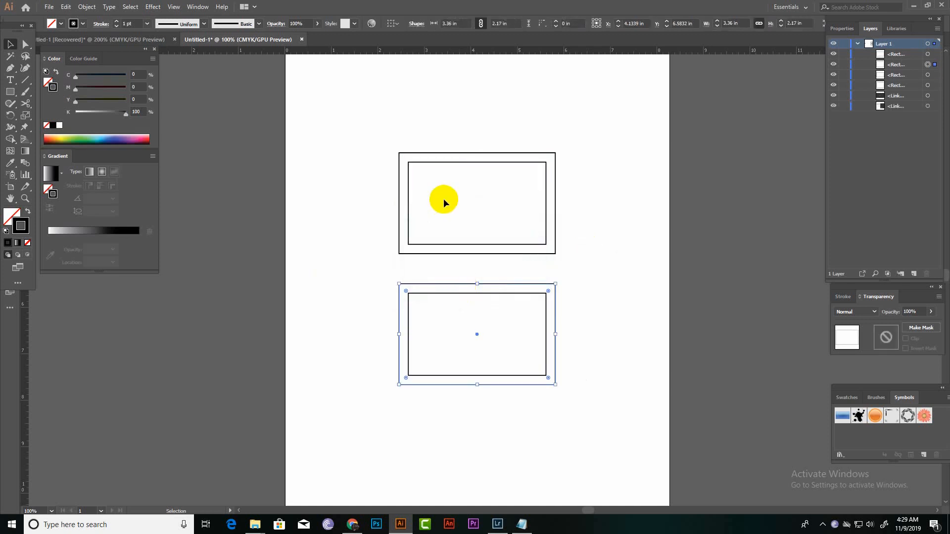
Convert the two inner offset rectangles into guides and lock the guides.
left_click(461, 162)
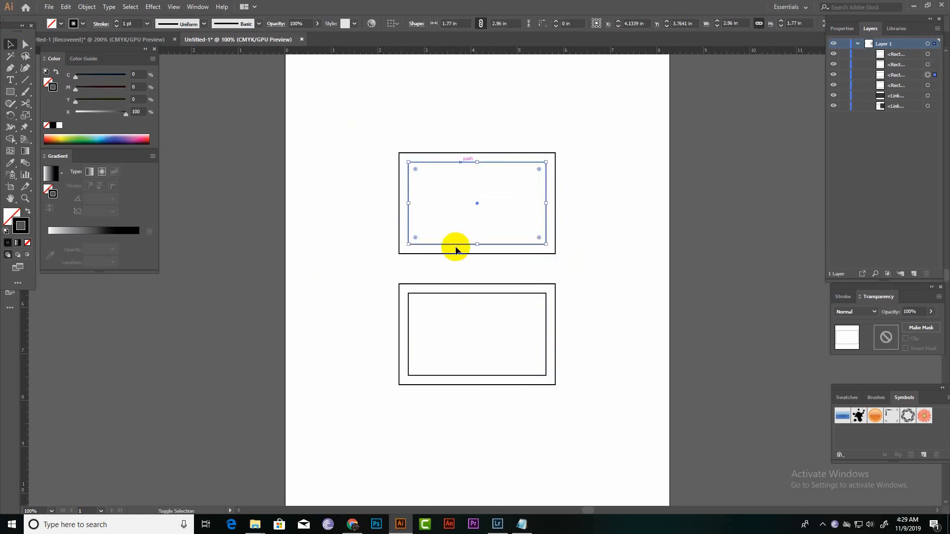
left_click(468, 293, "shift")
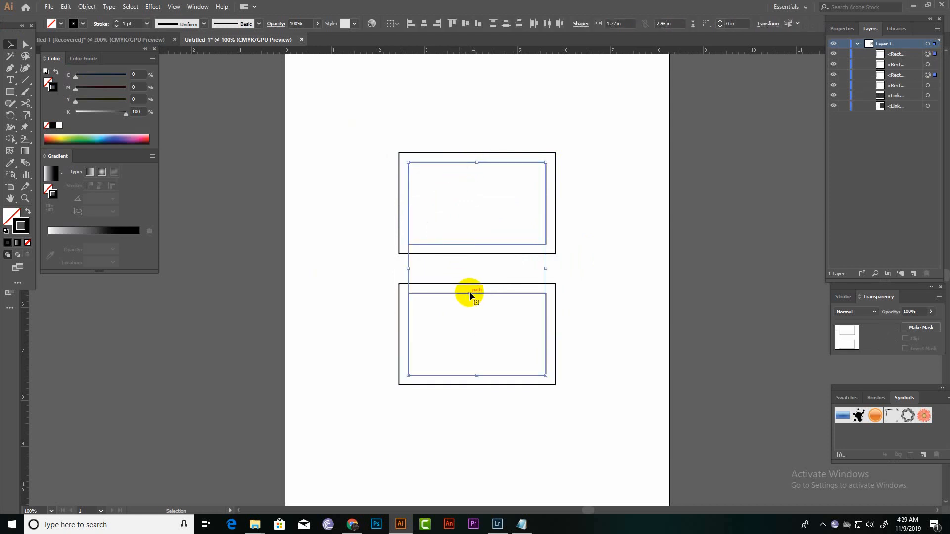
right_click(469, 294)
left_click(504, 411)
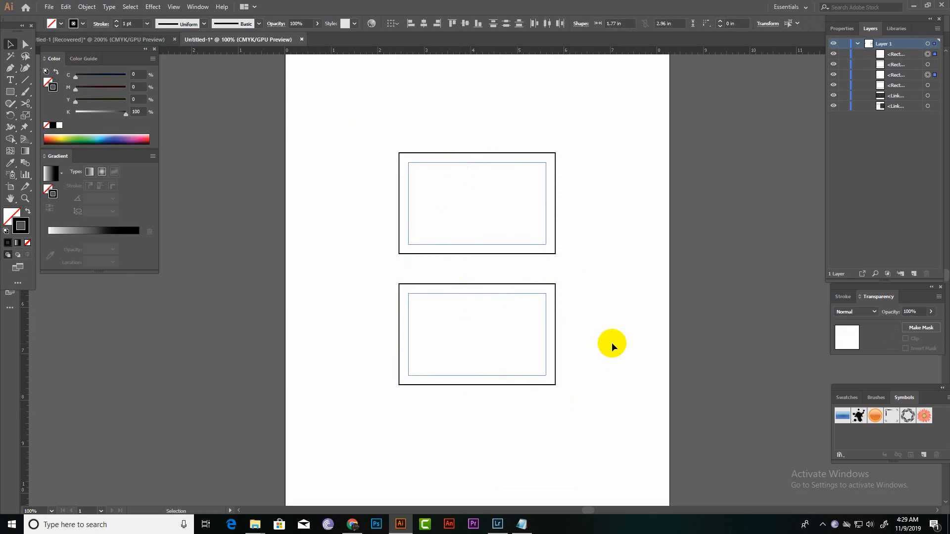
right_click(484, 214)
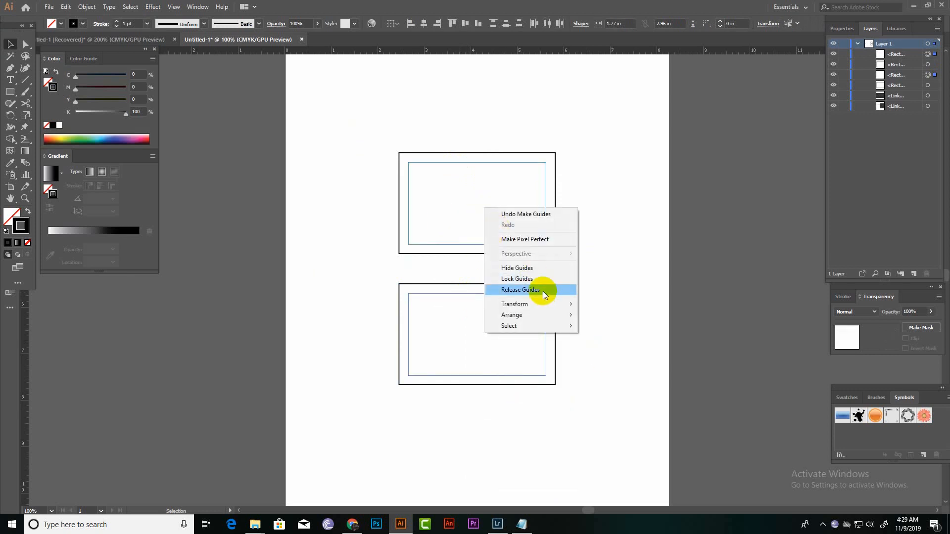
left_click(522, 279)
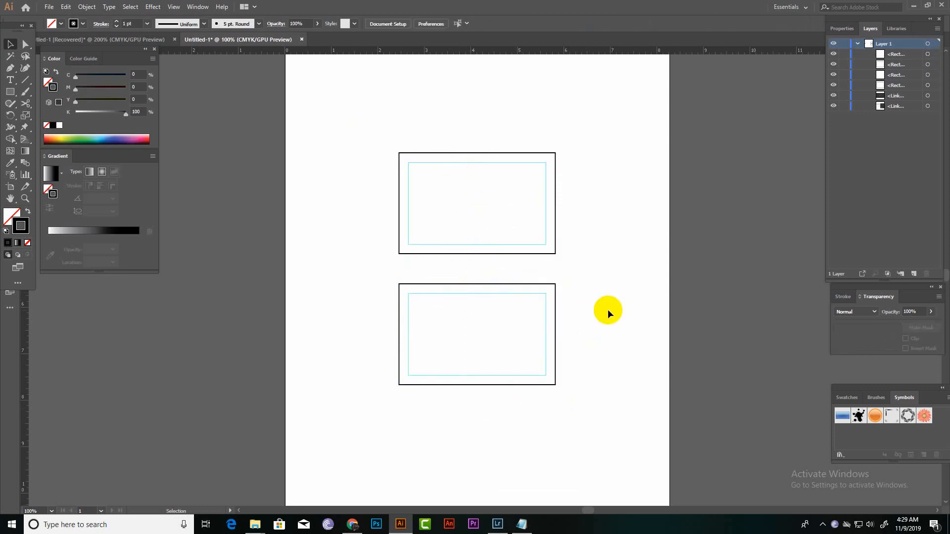
Fill both outer rectangles with the dark grey sampled from the small square beside them.
key("a")
key("v")
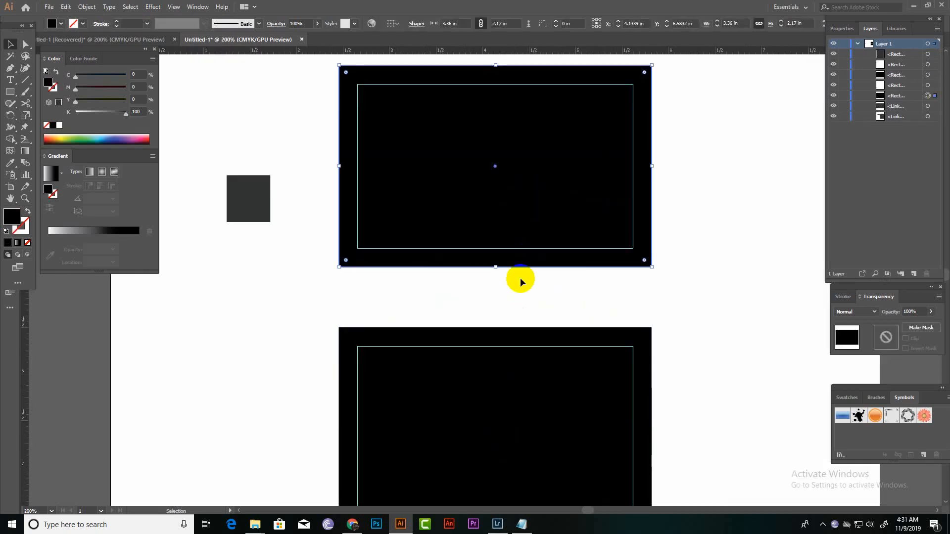
left_click(486, 380, "shift")
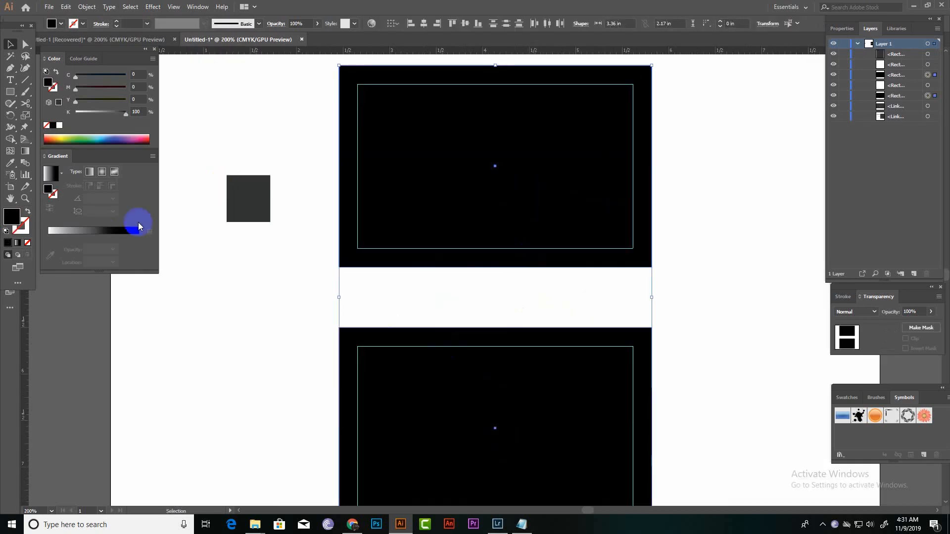
left_click(12, 209)
left_click(253, 199)
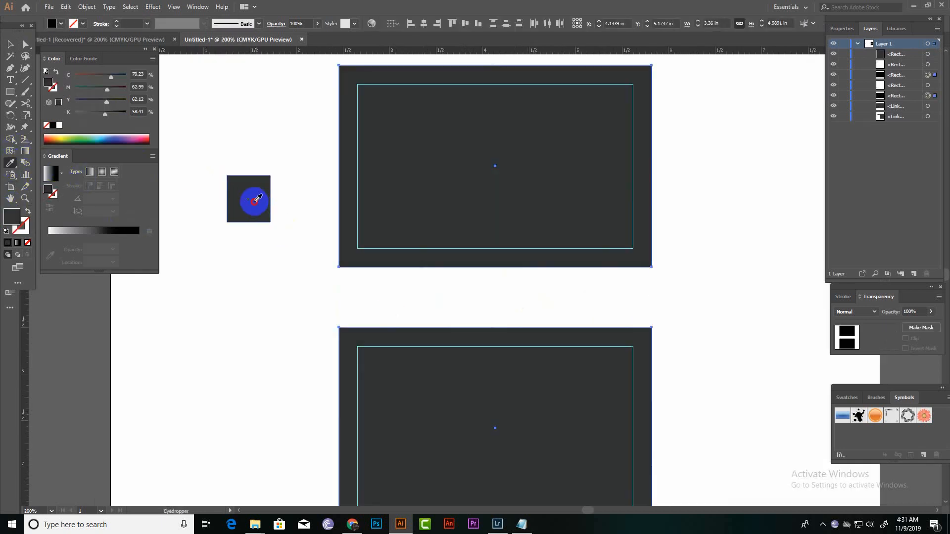
left_click(10, 44)
left_click(251, 321)
left_click(429, 212)
left_click(447, 288)
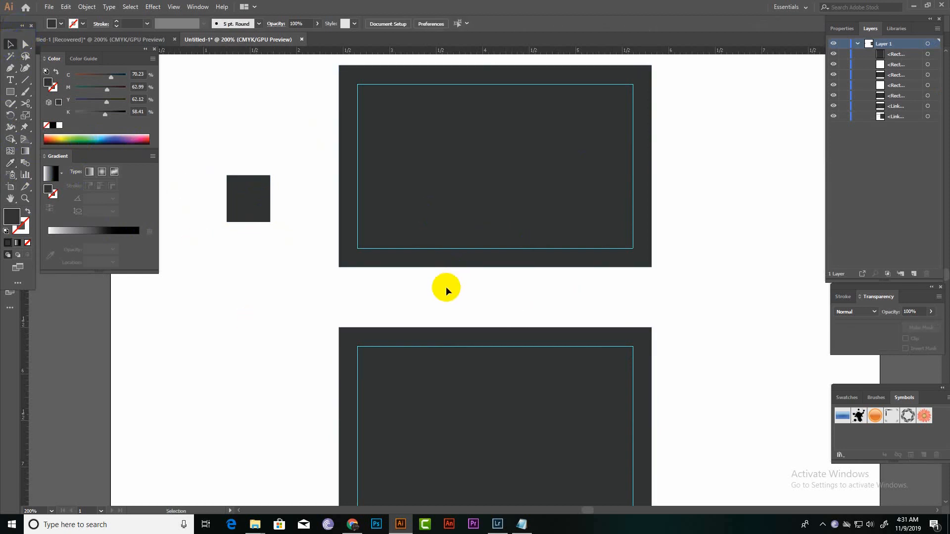
Draw a 1.68 by 2.17 in rectangle over the left half of the upper card and fill it white.
left_click_drag(443, 287, 456, 341)
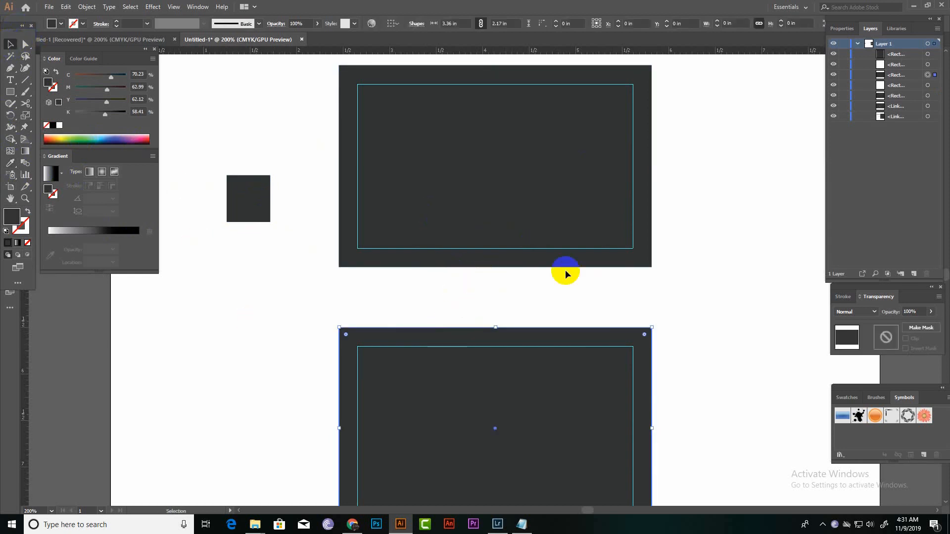
left_click_drag(703, 208, 690, 294)
key("n")
mouse_move(686, 219)
left_mouse_down()
mouse_move(703, 342)
mouse_move(715, 315)
left_mouse_up()
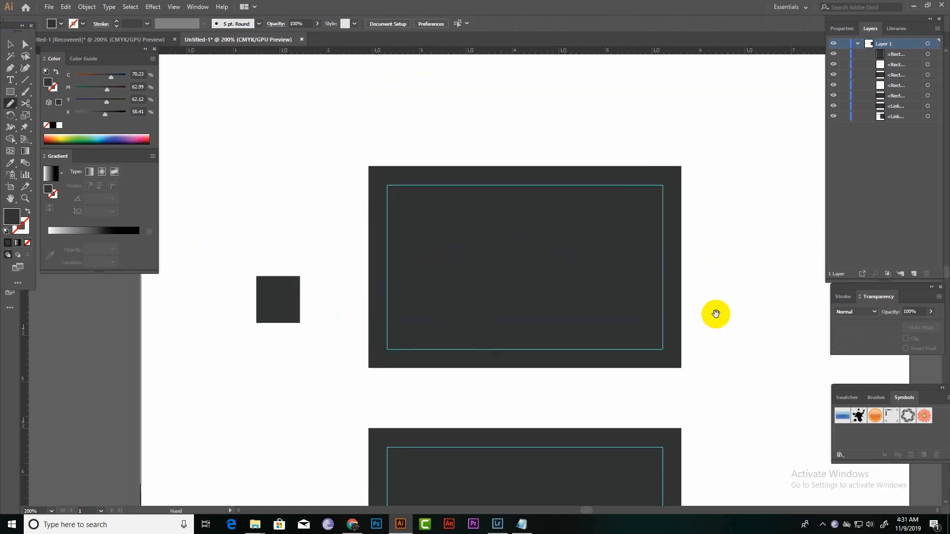
left_click(9, 92)
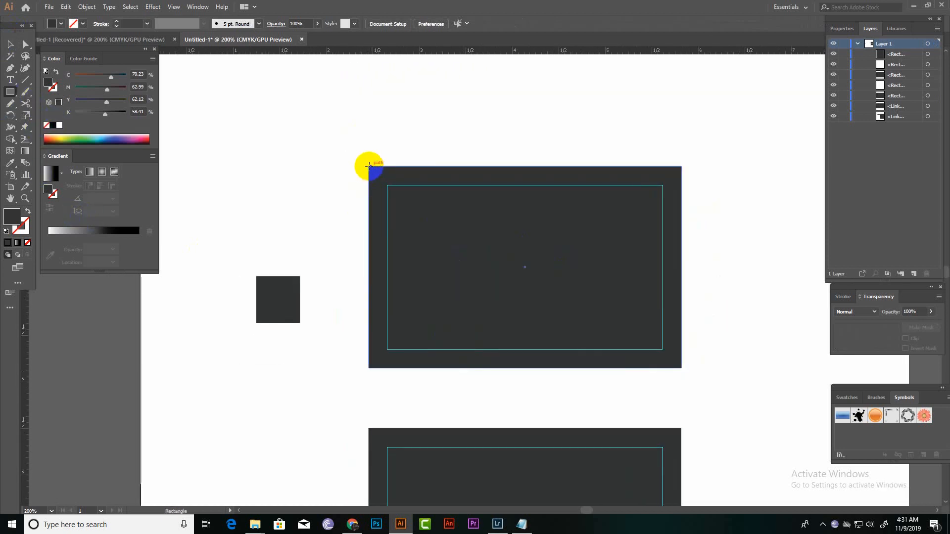
left_click_drag(369, 166, 525, 368)
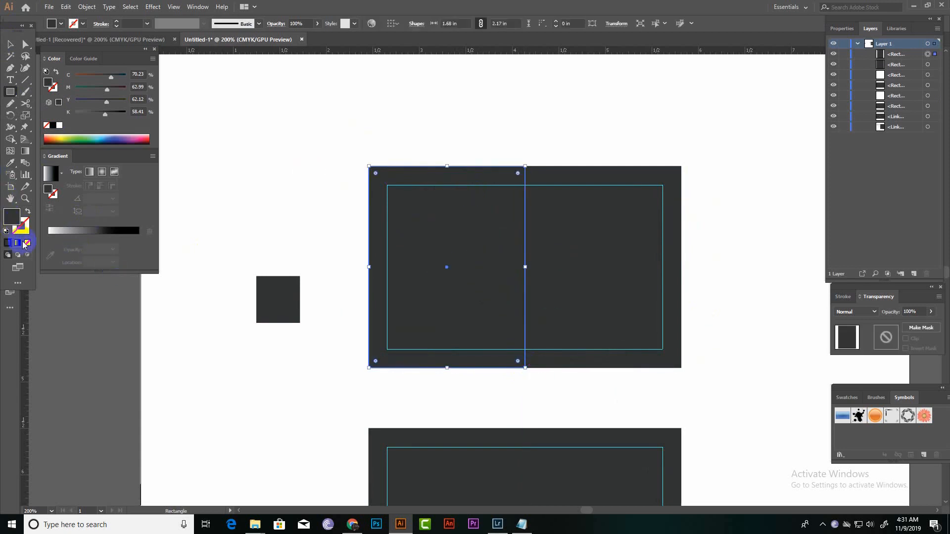
left_click(59, 125)
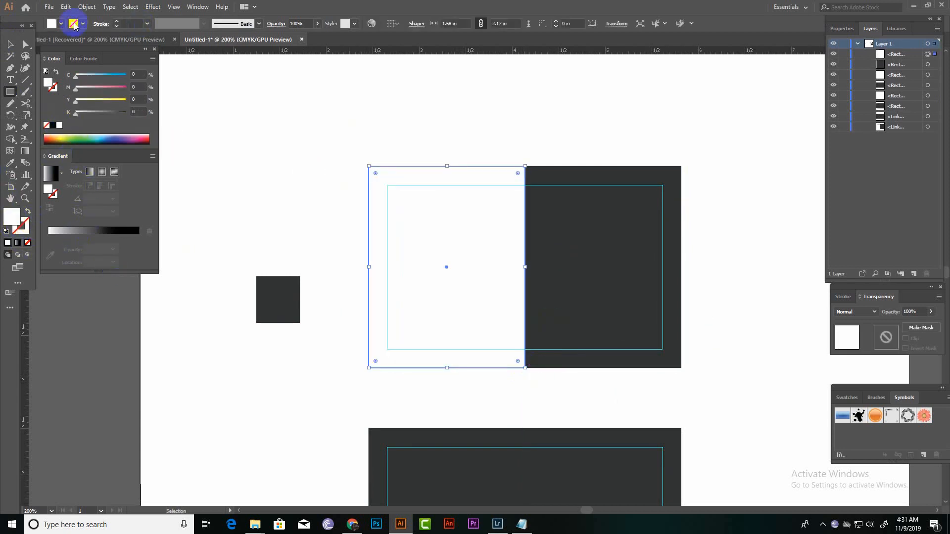
left_click(10, 44)
left_click(389, 125)
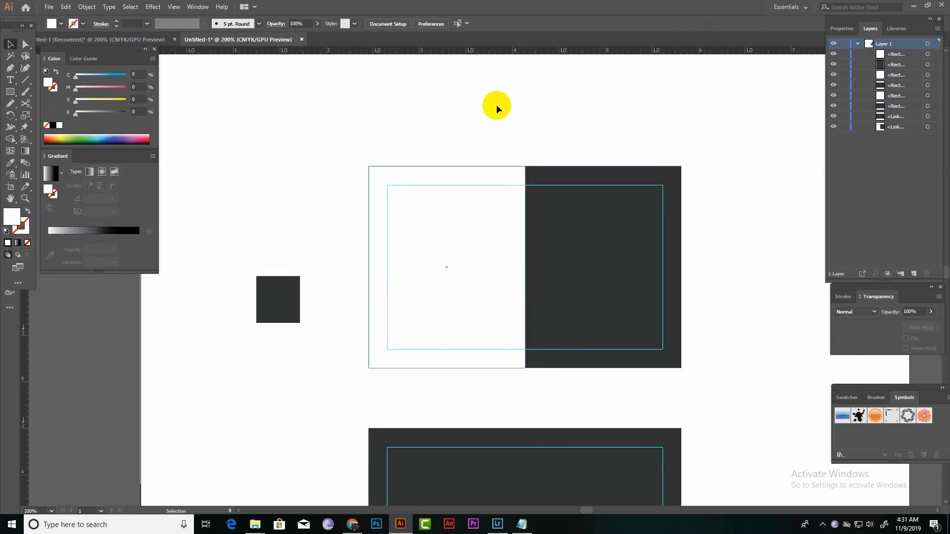
Add the text "You Tube" on the empty area below the small dark grey square.
key("ctrl+plus")
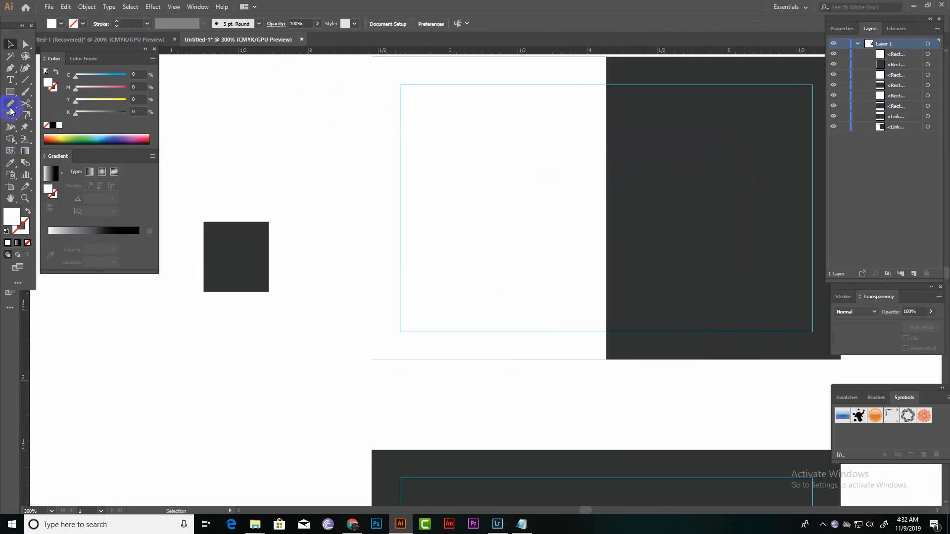
left_click(10, 80)
left_click(263, 368)
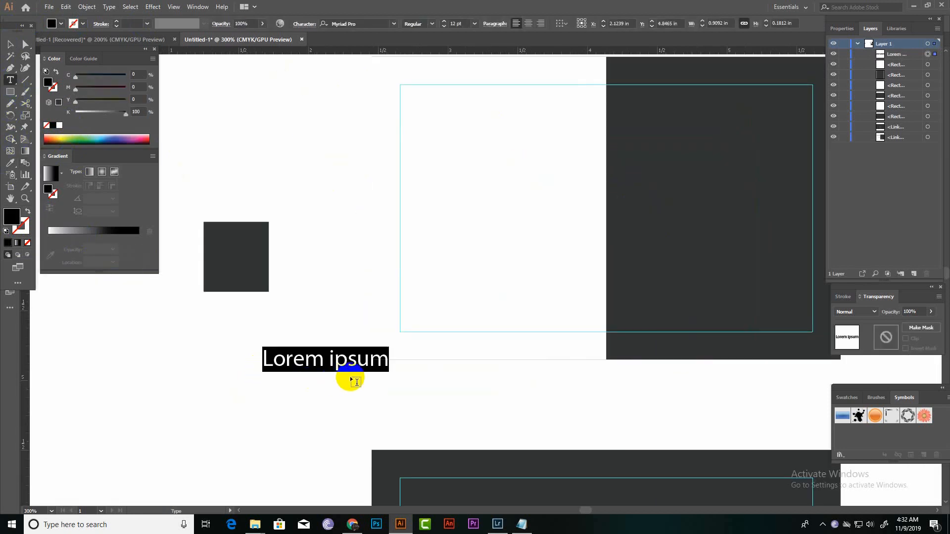
key("BackSpace")
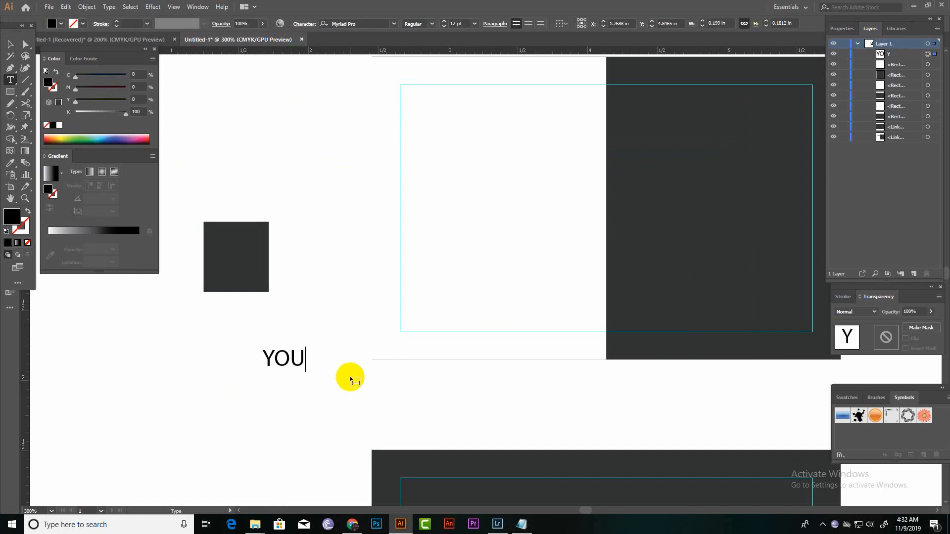
type("You")
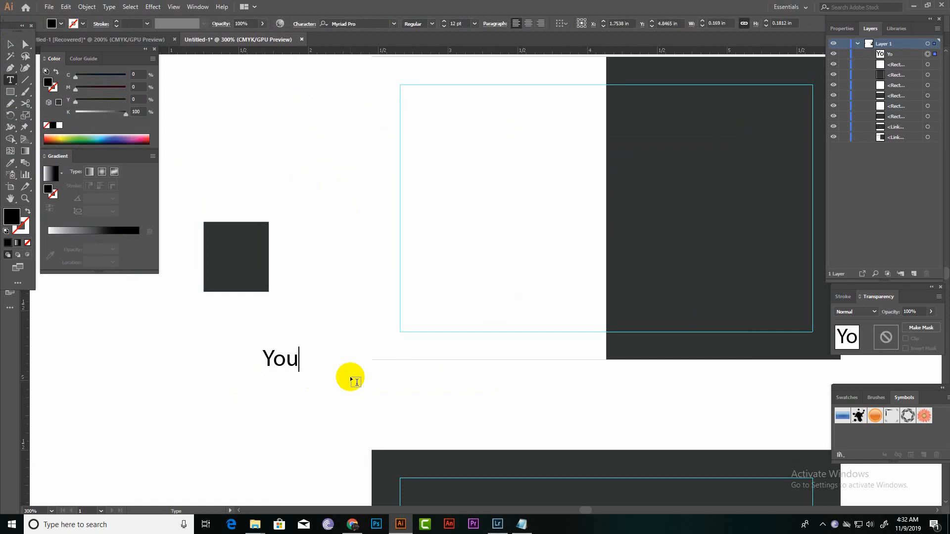
type(" Tub")
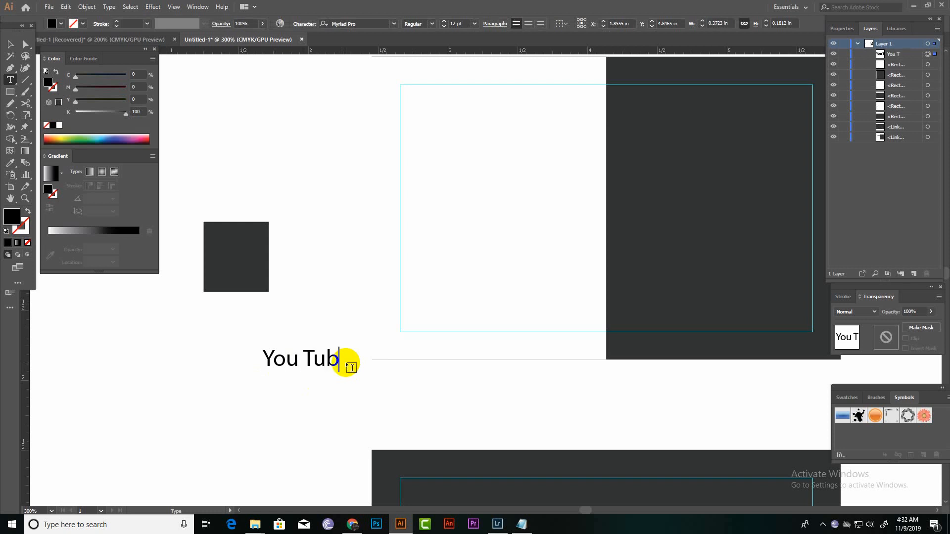
type("e")
left_click(11, 44)
left_click(130, 378)
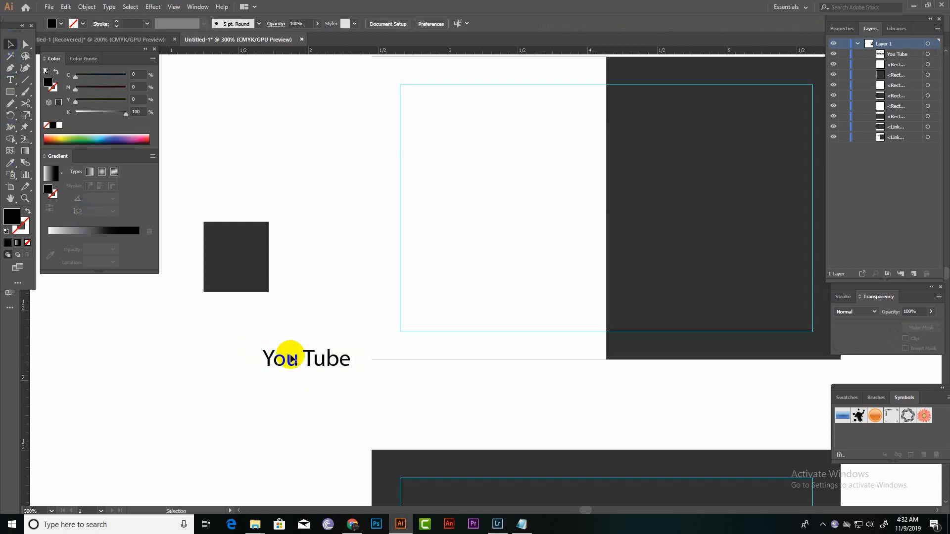
double_click(292, 358)
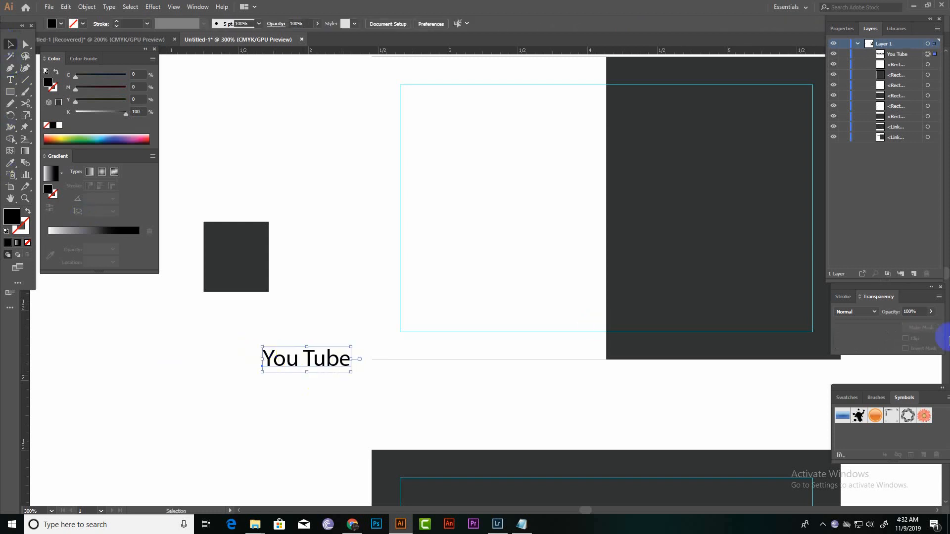
left_click(847, 29)
left_click(934, 220)
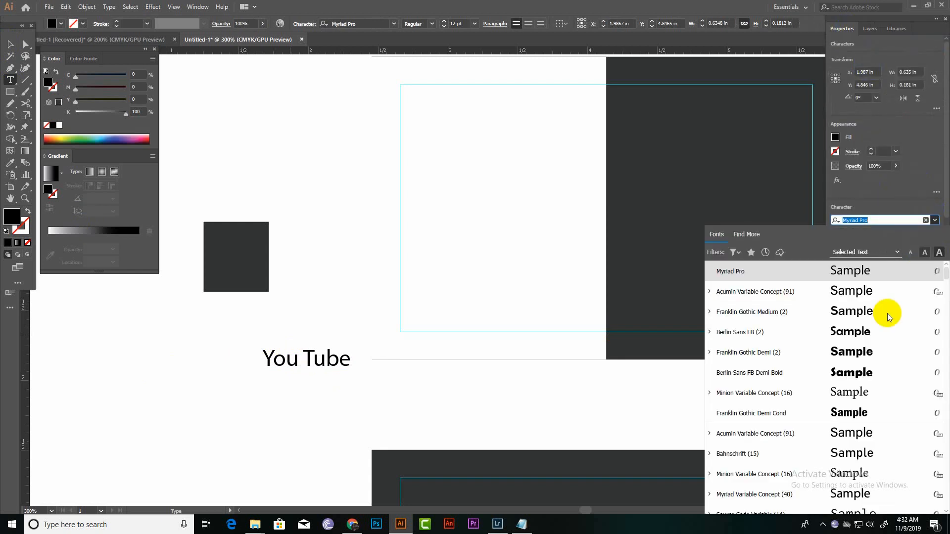
scroll(840, 418, "down", 4)
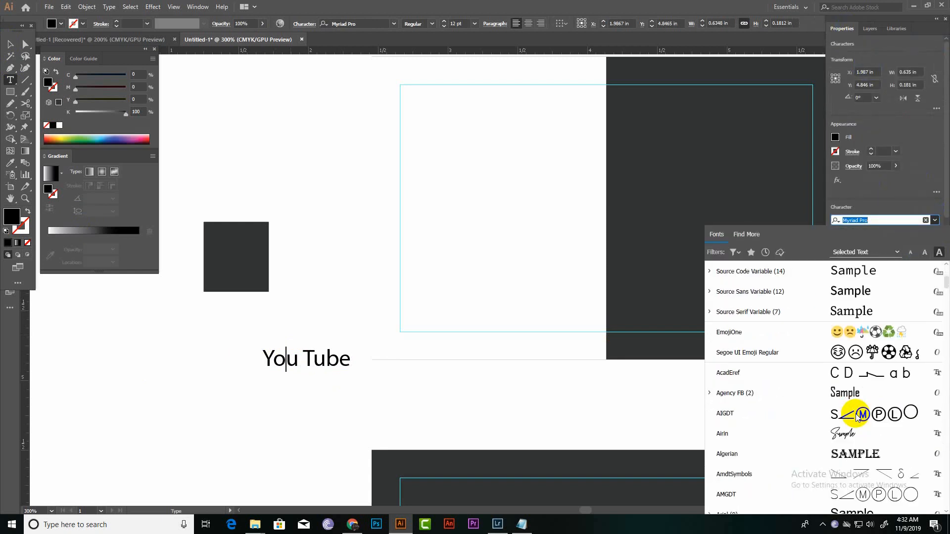
scroll(875, 386, "down", 3)
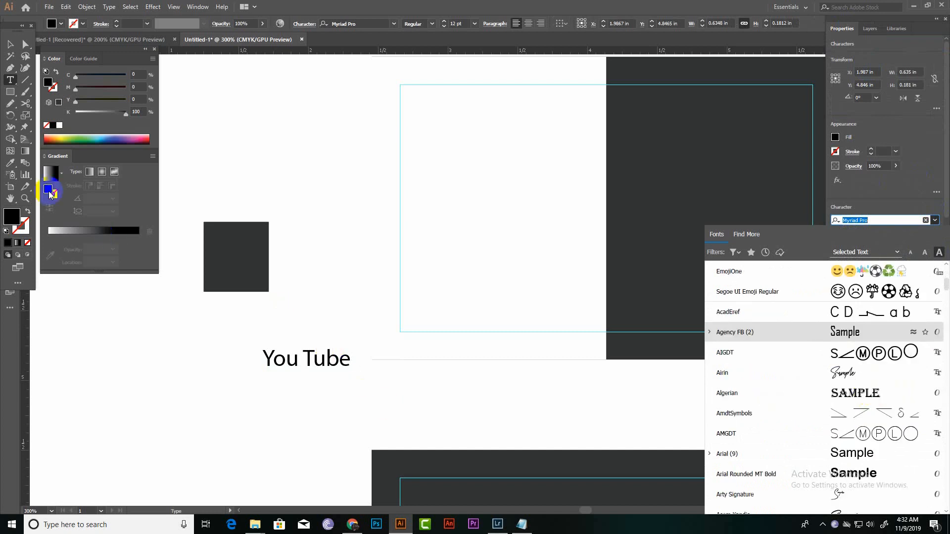
double_click(11, 46)
left_click(483, 335)
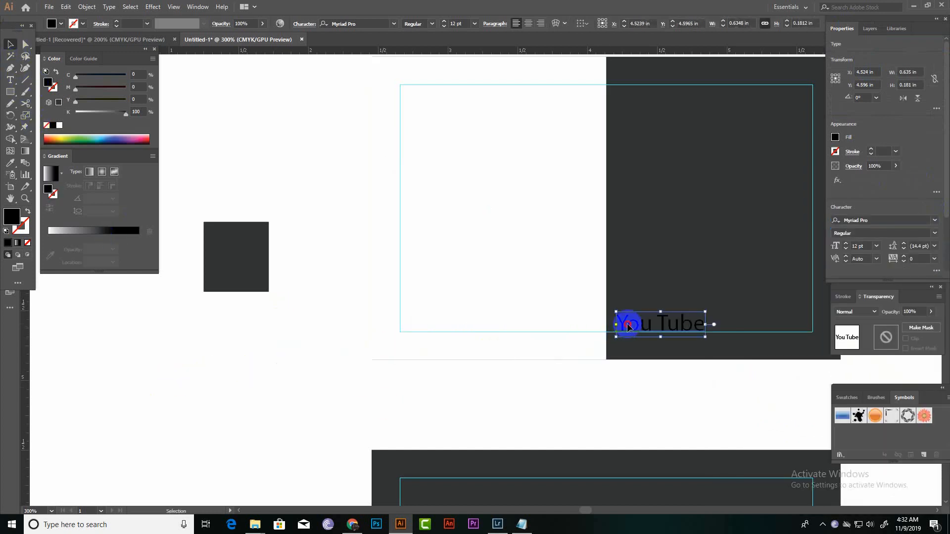
Move the "You Tube" text off the card to below the small dark grey square and set its font to GoodWish Italic.
left_click_drag(628, 324, 216, 361)
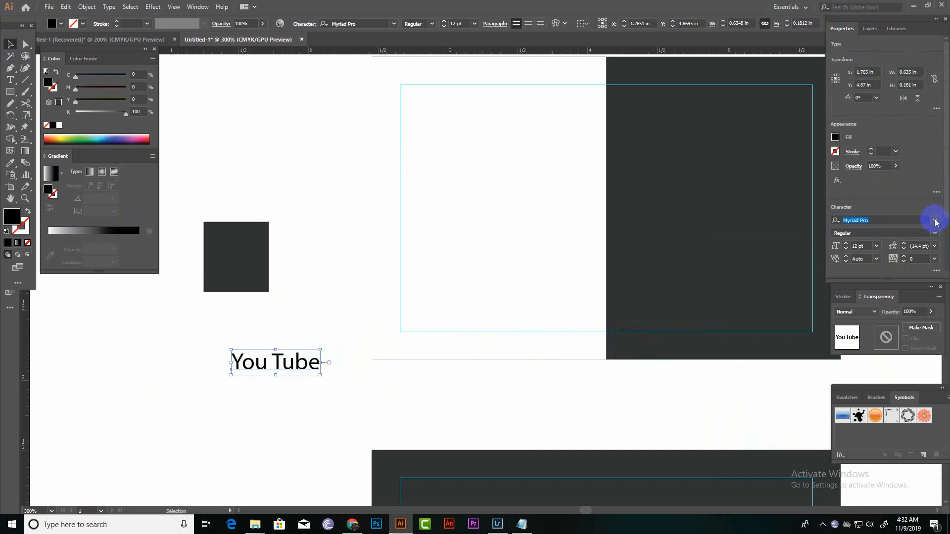
left_click(934, 221)
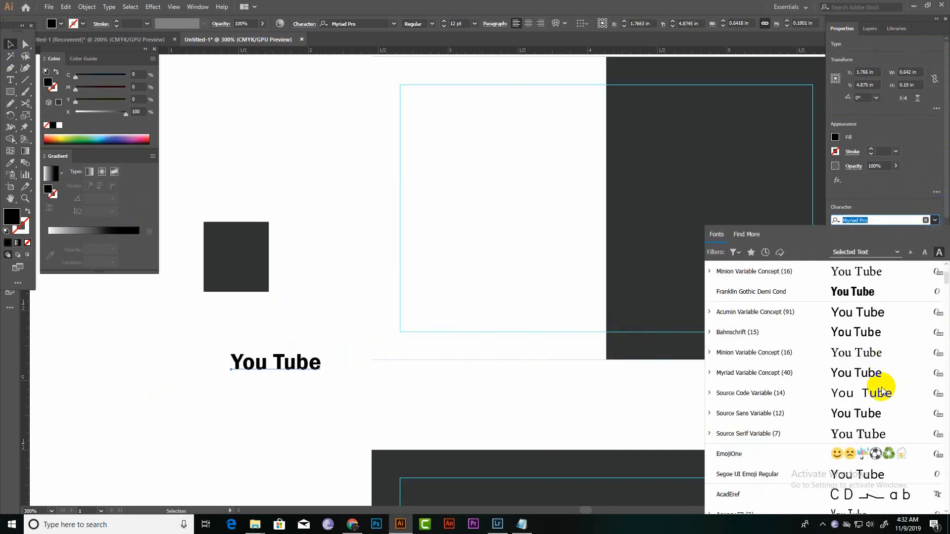
scroll(882, 391, "down", 15)
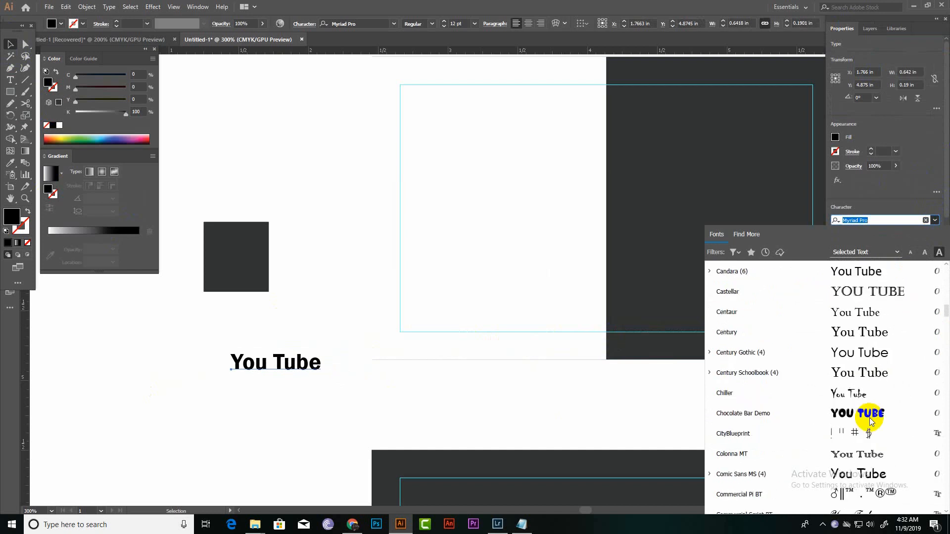
scroll(870, 421, "down", 10)
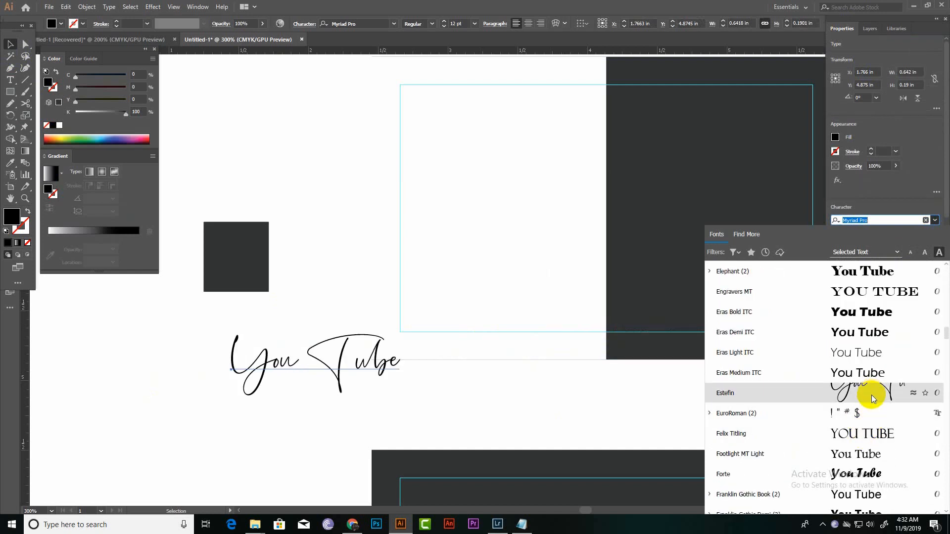
scroll(876, 396, "down", 3)
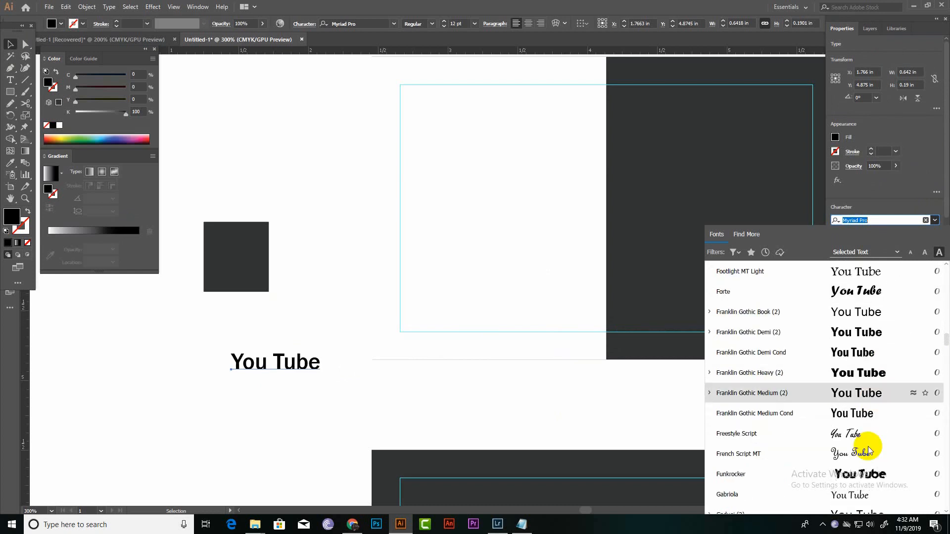
scroll(869, 448, "down", 1)
scroll(859, 430, "down", 2)
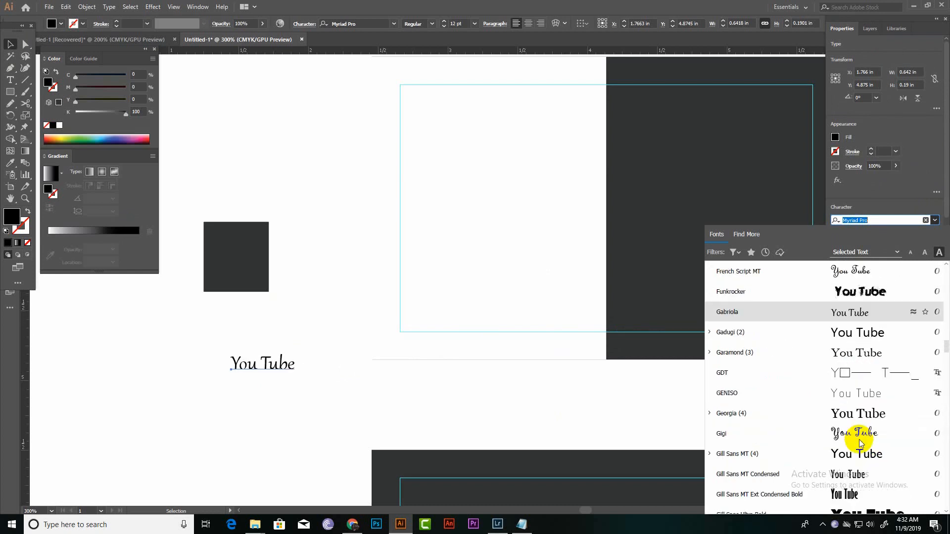
scroll(866, 391, "down", 2)
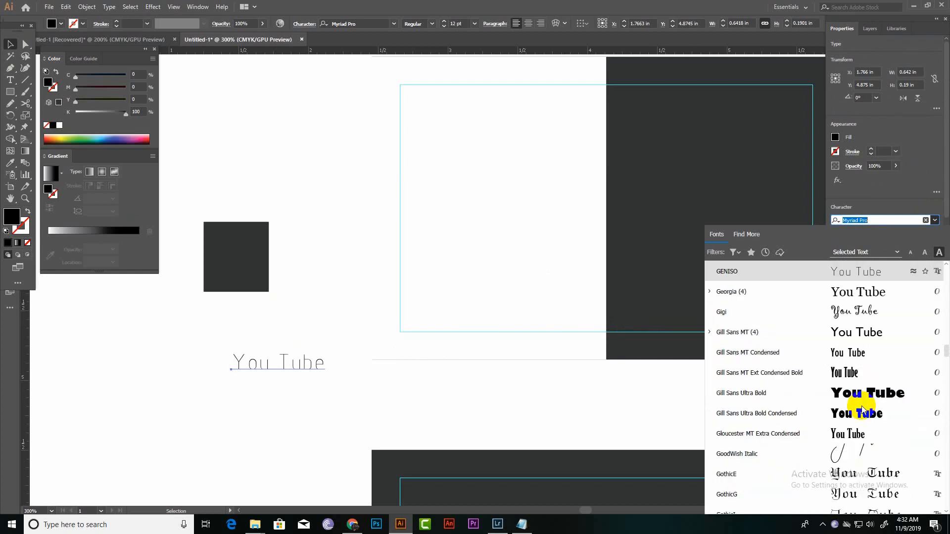
scroll(863, 409, "down", 2)
left_click(869, 325)
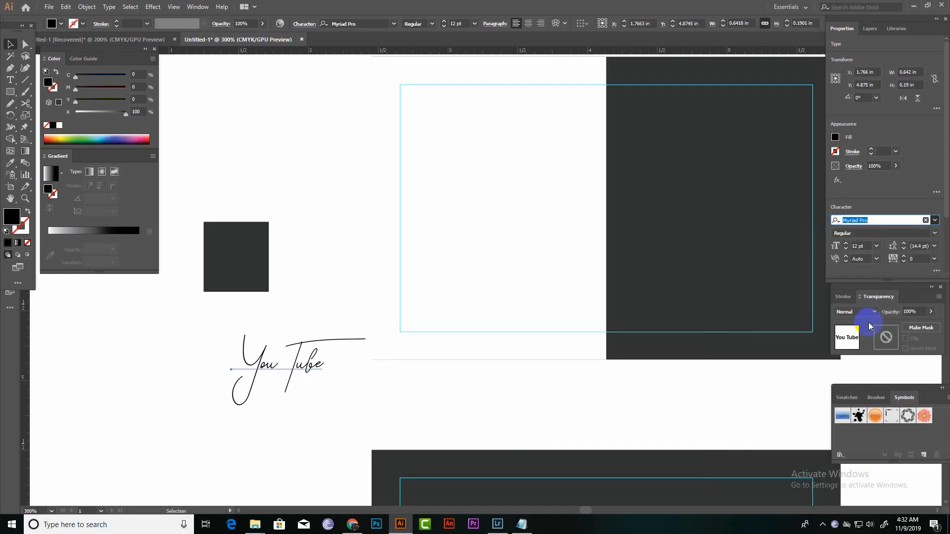
Position the "You Tube" text around the middle of the upper card's white half, inside the safe-area guide.
left_click(473, 371)
left_click_drag(276, 365, 492, 187)
left_click(307, 292)
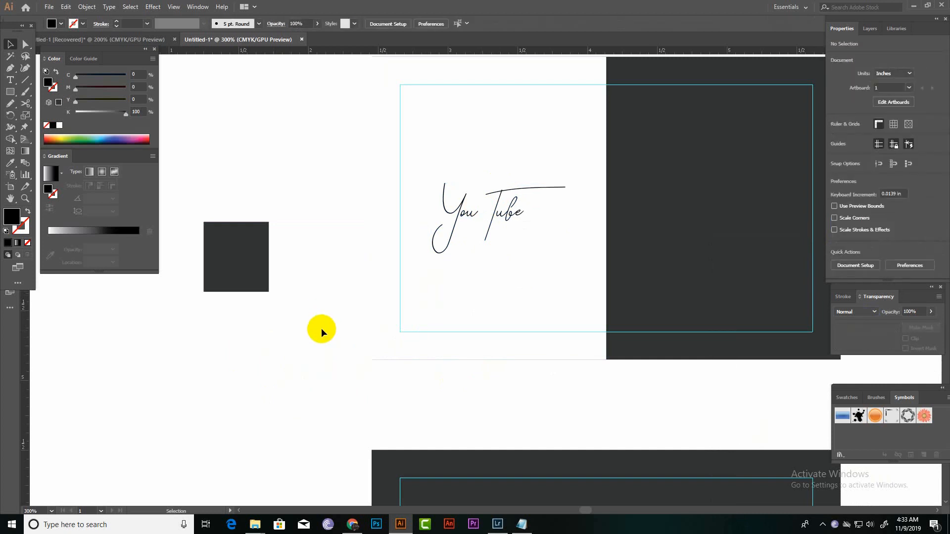
left_click_drag(351, 283, 290, 407)
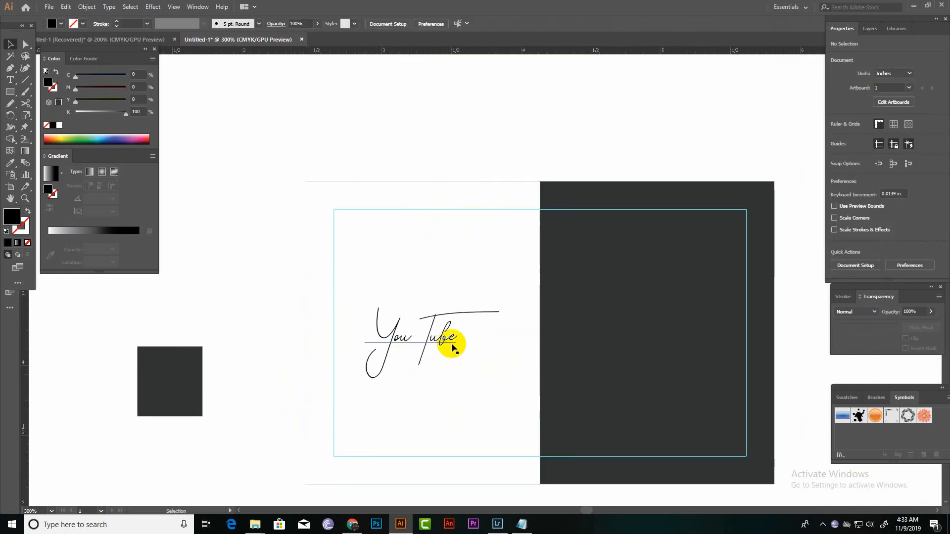
left_click_drag(438, 339, 447, 317)
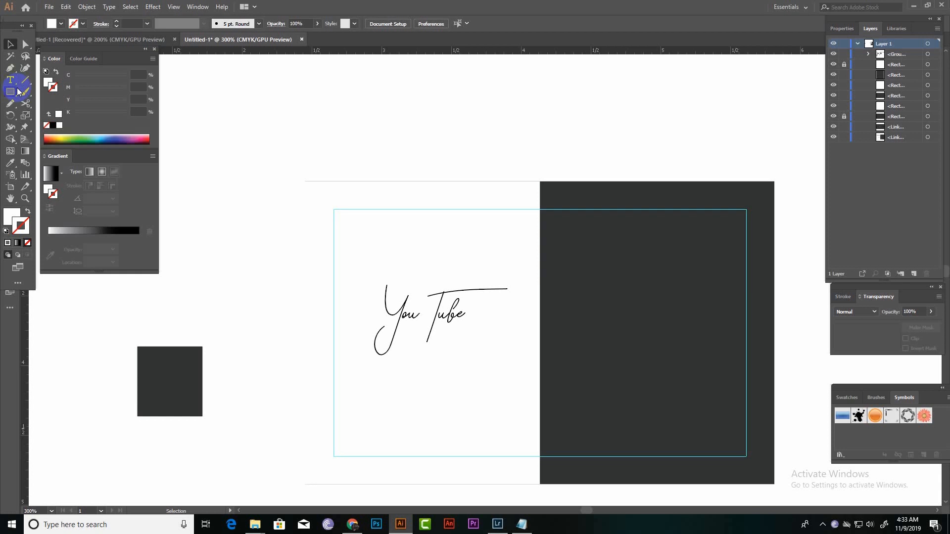
Draw a white circle about 0.13 in wide on the white and dark boundary, just inside the upper card's top guide.
right_click(17, 90)
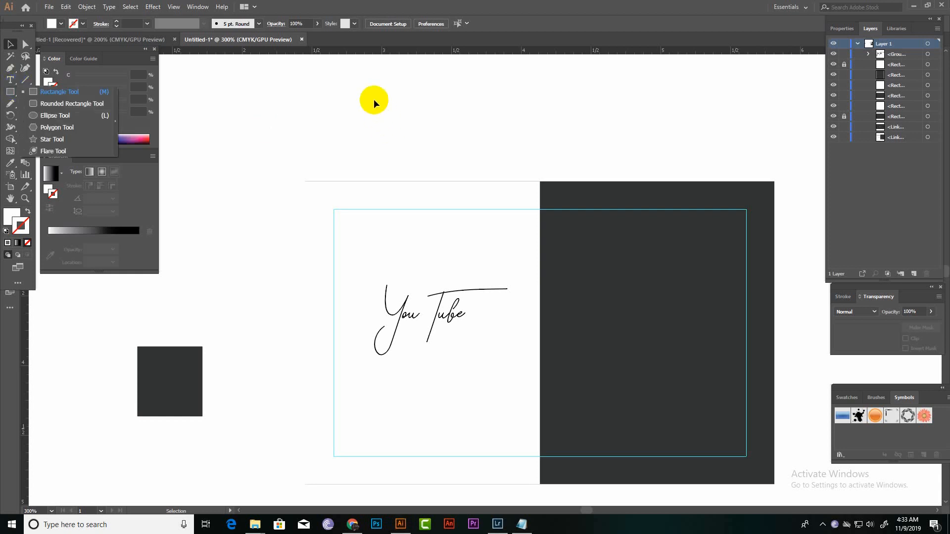
left_click(69, 121)
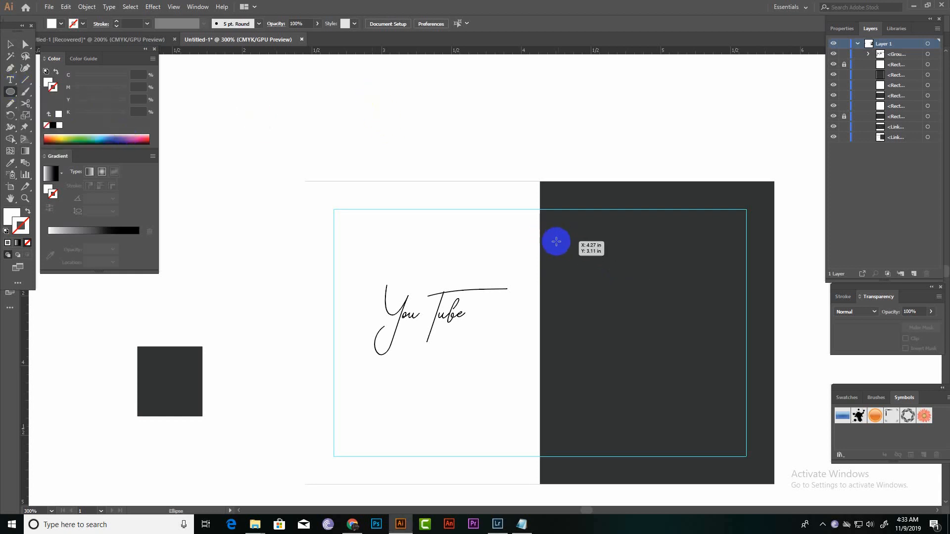
left_click_drag(534, 238, 547, 252)
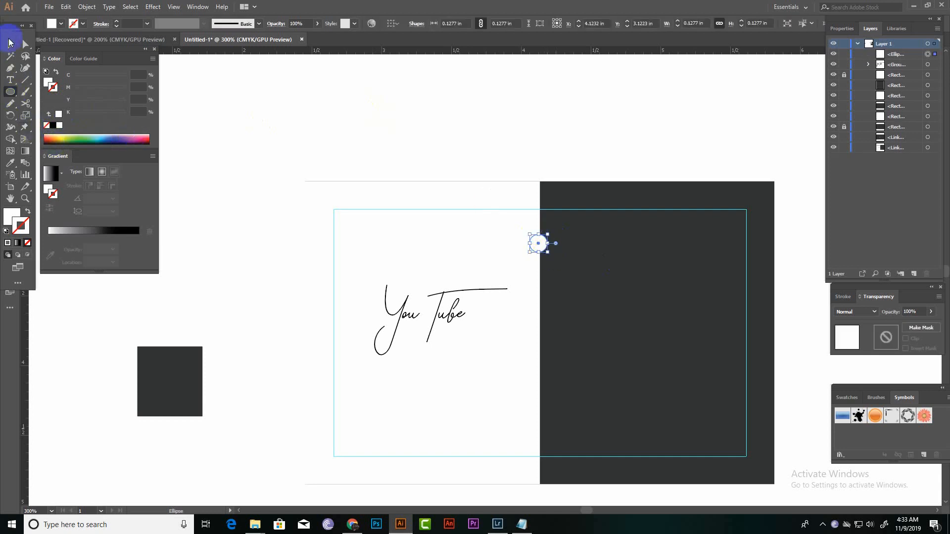
left_click(9, 43)
Duplicate the circle in place and enlarge the copy about its centre to about 0.16 in.
key("ctrl+equal")
key("ctrl+equal")
key("ctrl+equal")
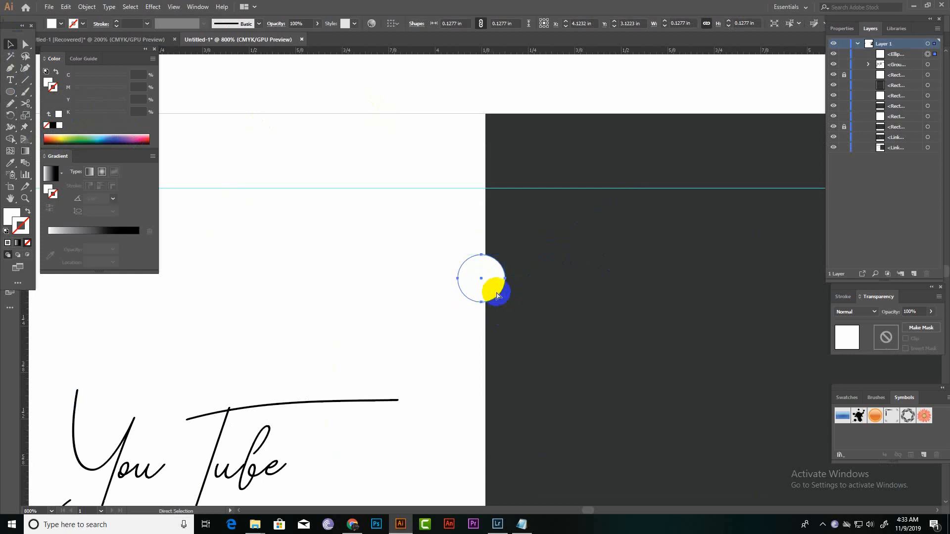
key("ctrl+f")
left_click_drag(505, 302, 511, 313)
key("ctrl+z")
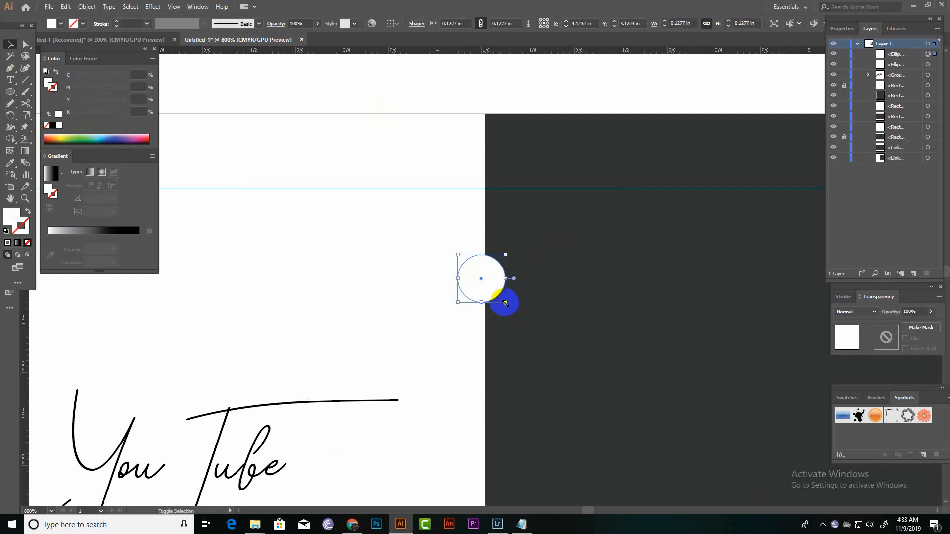
left_click_drag(505, 301, 510, 310)
Fill the larger circle with the dark grey sampled from the card and place it behind the smaller white circle.
left_click(28, 222)
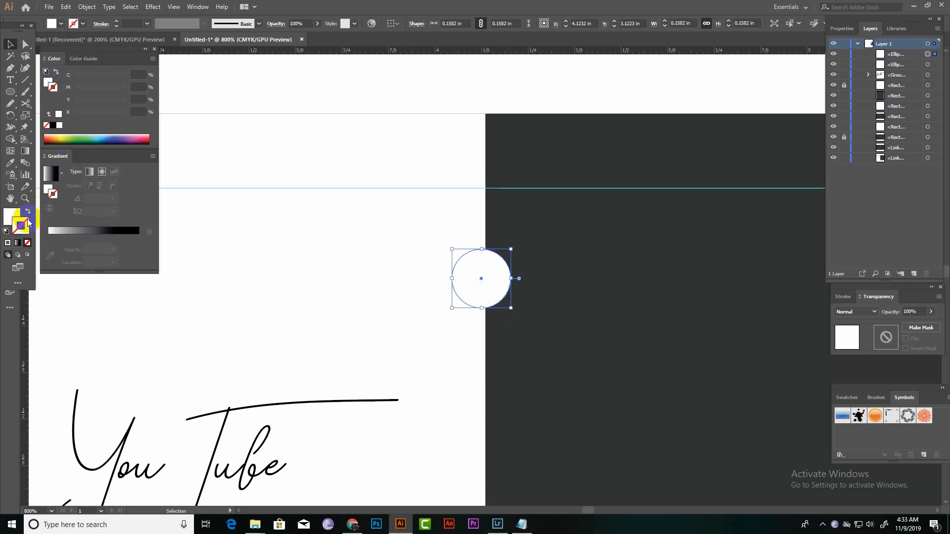
left_click(10, 167)
left_click(609, 299)
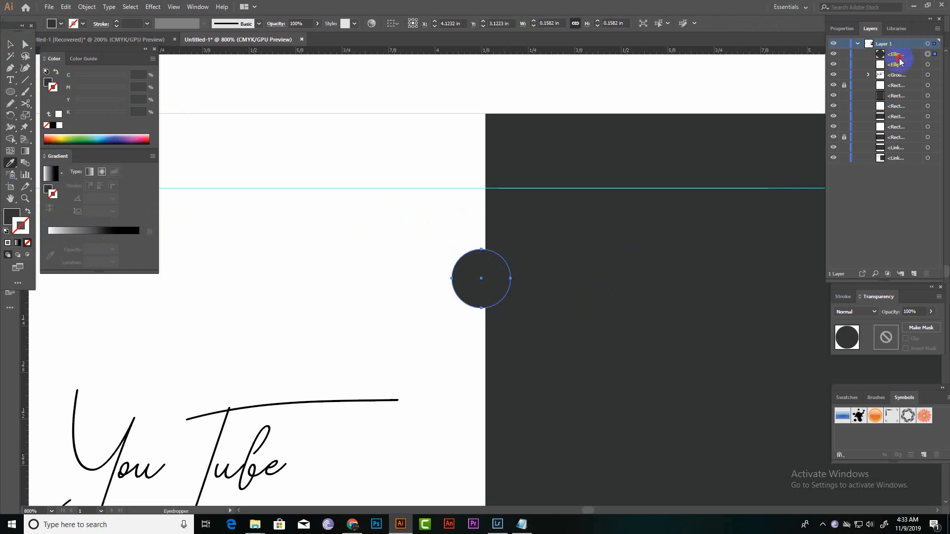
left_click(901, 74)
left_click_drag(901, 74, 901, 69)
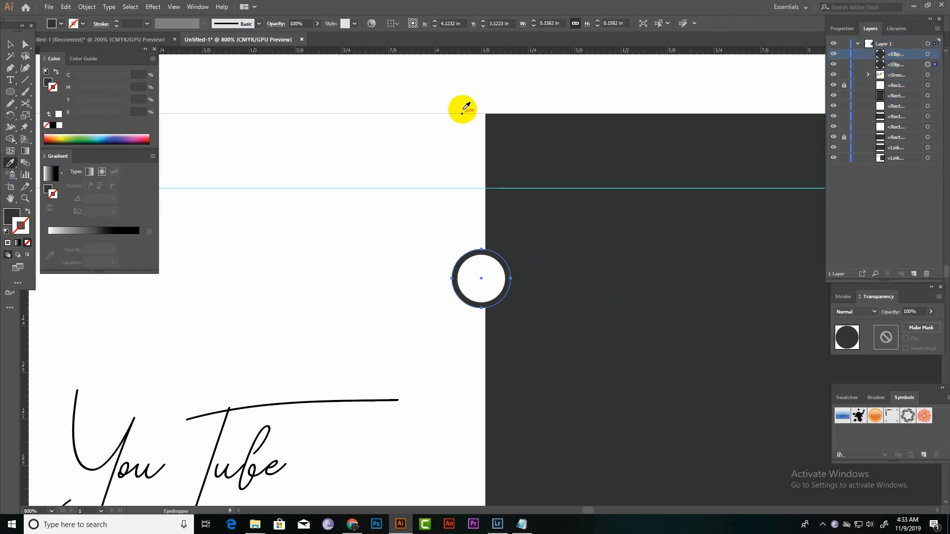
Group the two circles and centre them on the boundary between the card's white and dark halves.
double_click(9, 45)
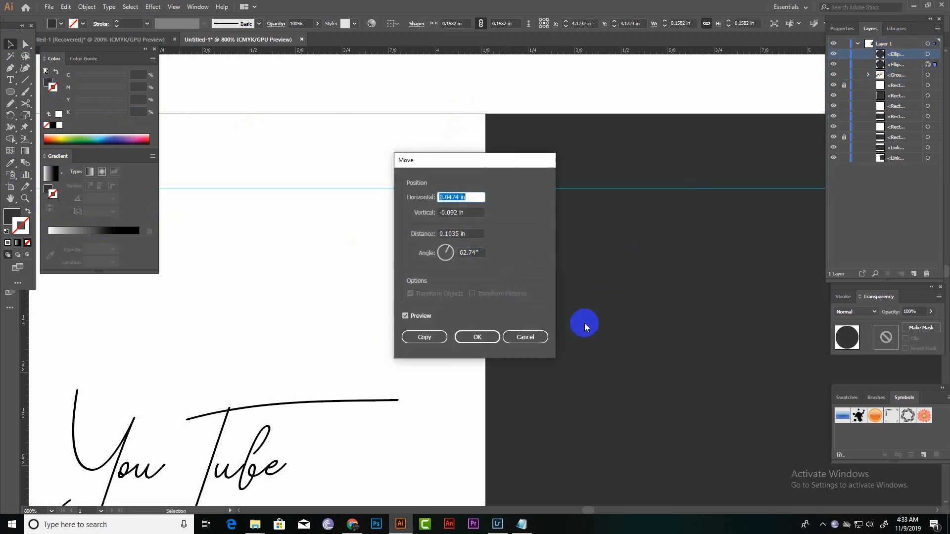
left_click(516, 334)
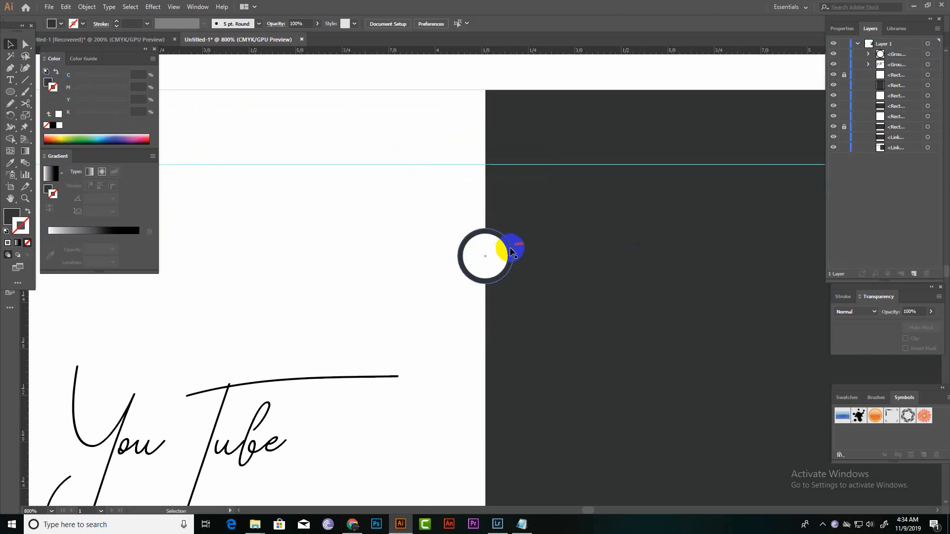
Add the text "Adderss" on the dark half of the upper card, beside the ringed circle.
key("ctrl+minus")
left_click_drag(539, 264, 382, 206)
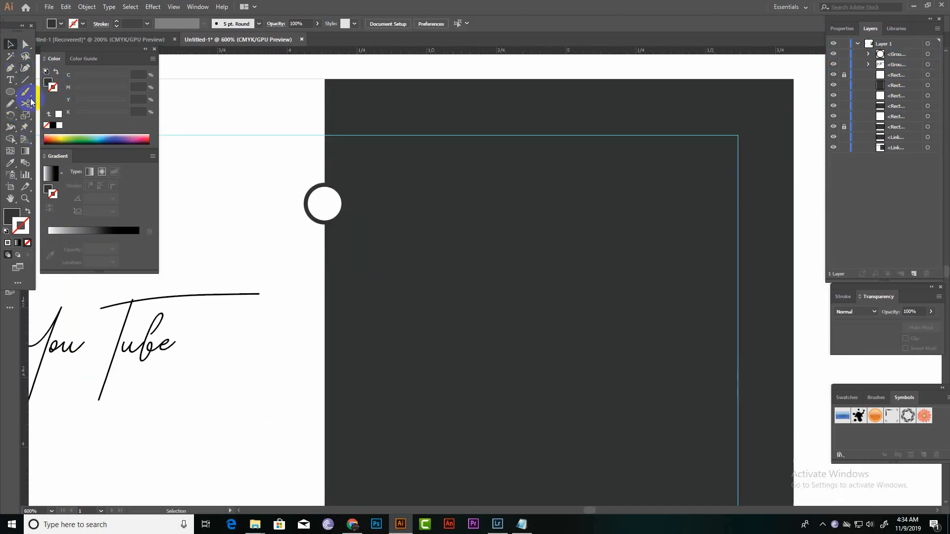
left_click(11, 80)
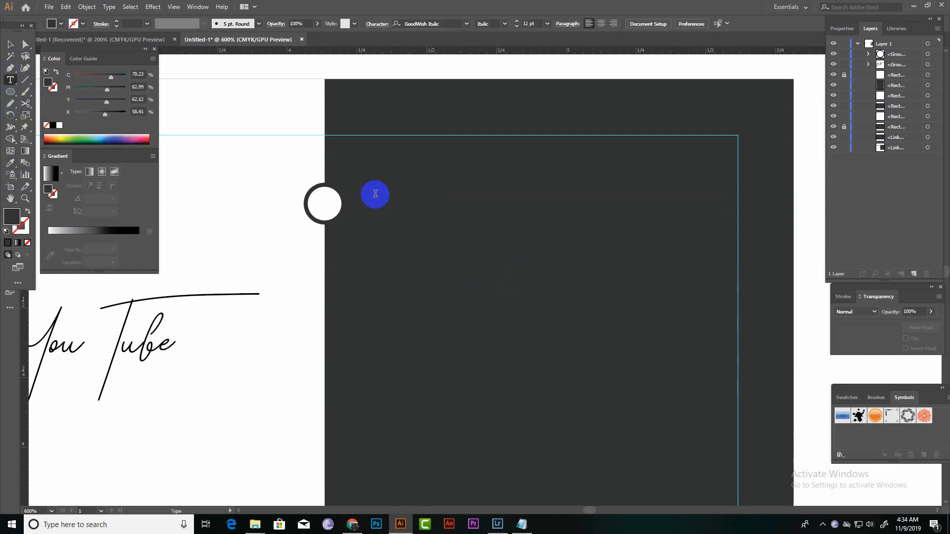
left_click(374, 194)
key("BackSpace")
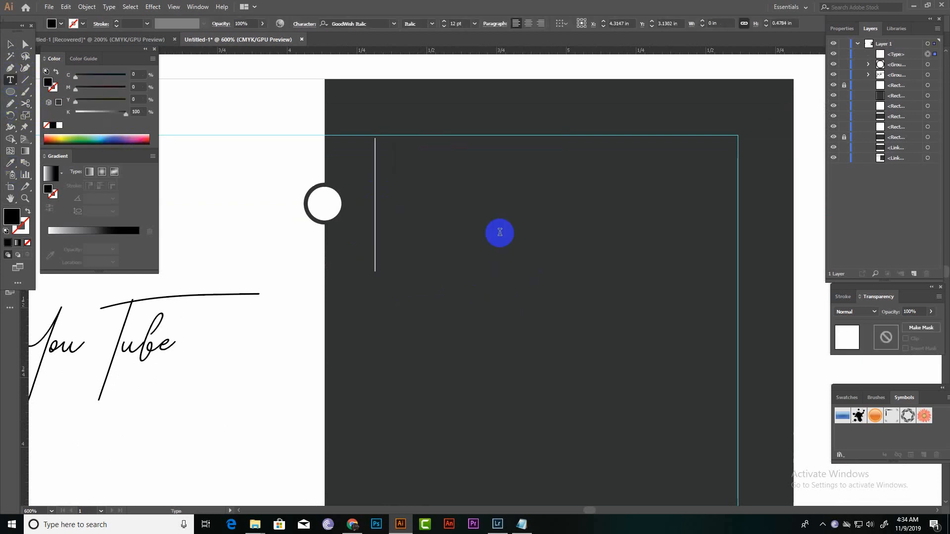
type("Add")
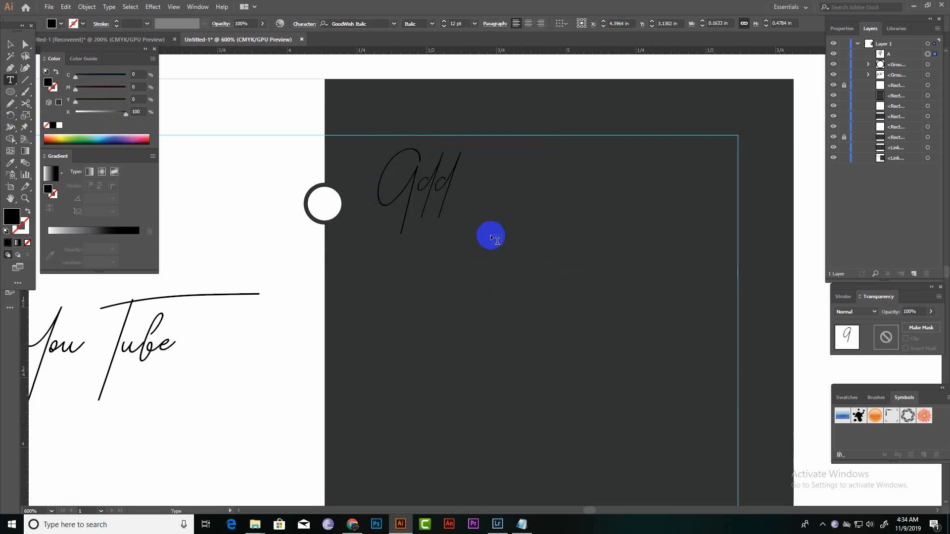
key("BackSpace")
key("BackSpace")
key("BackSpace")
type("A")
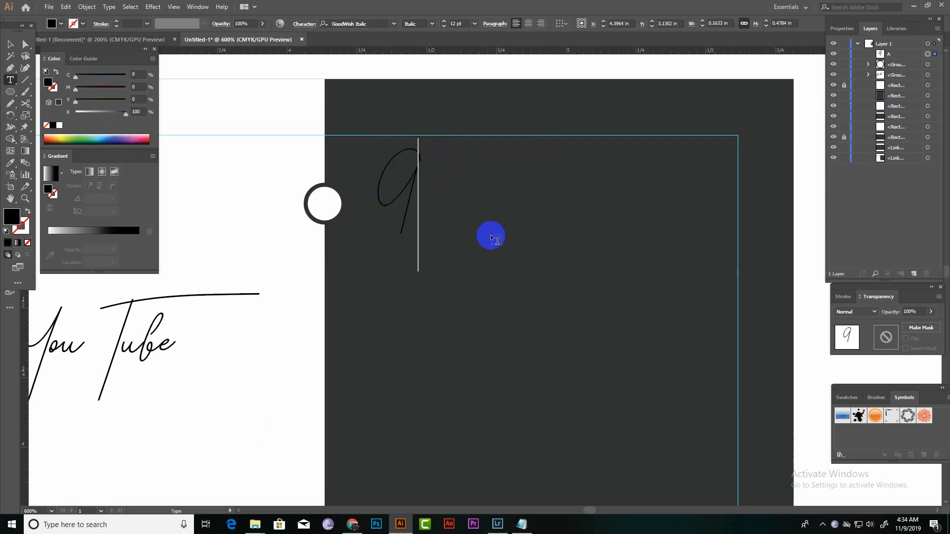
type("dderss")
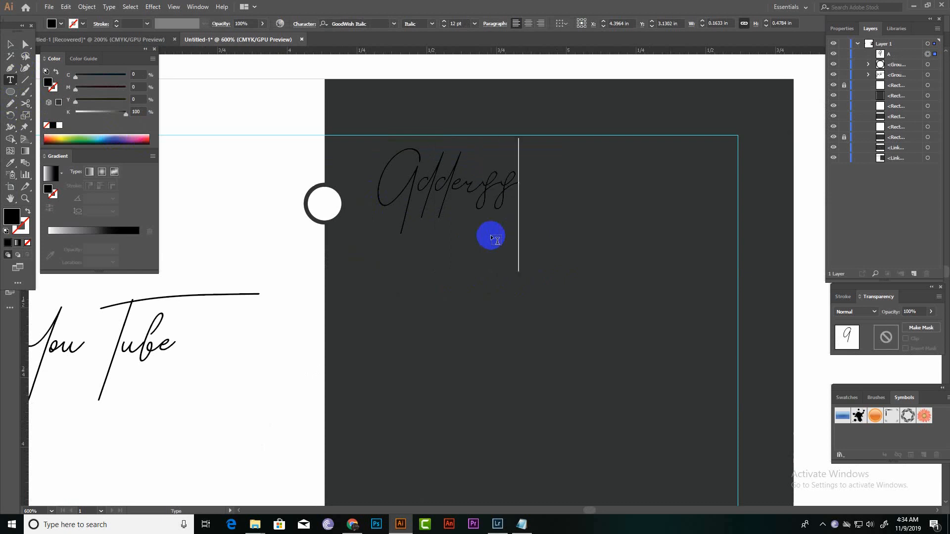
key("Escape")
Change the "Adderss" text's font to Myriad Pro and fill it white.
left_click(844, 27)
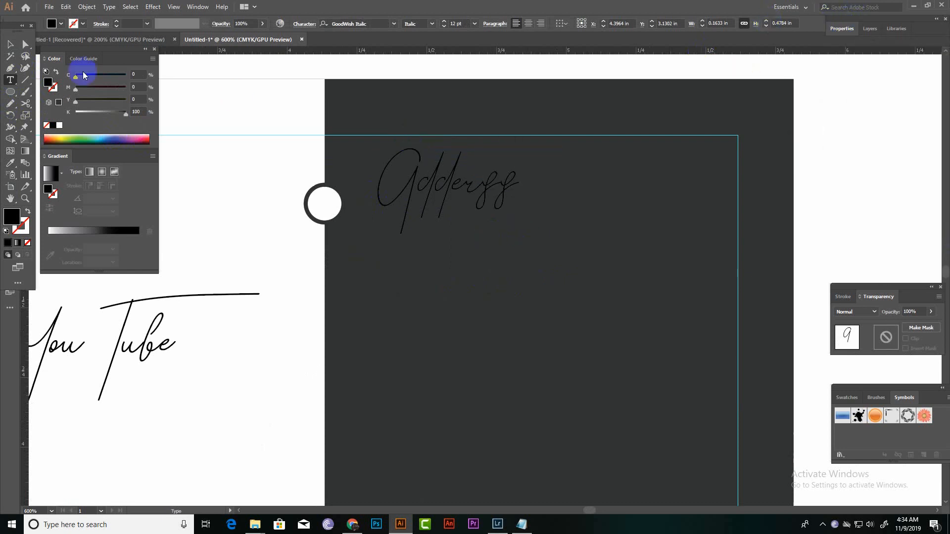
double_click(11, 47)
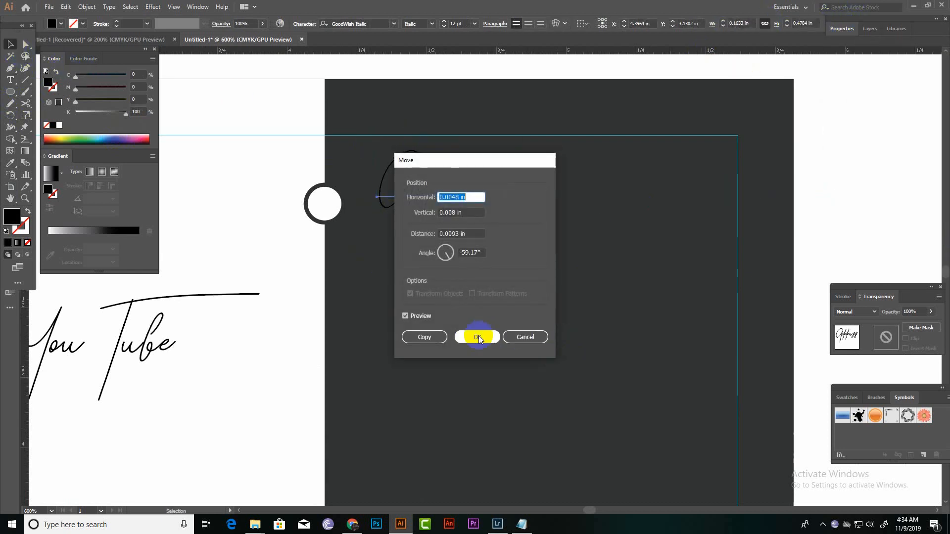
left_click(524, 337)
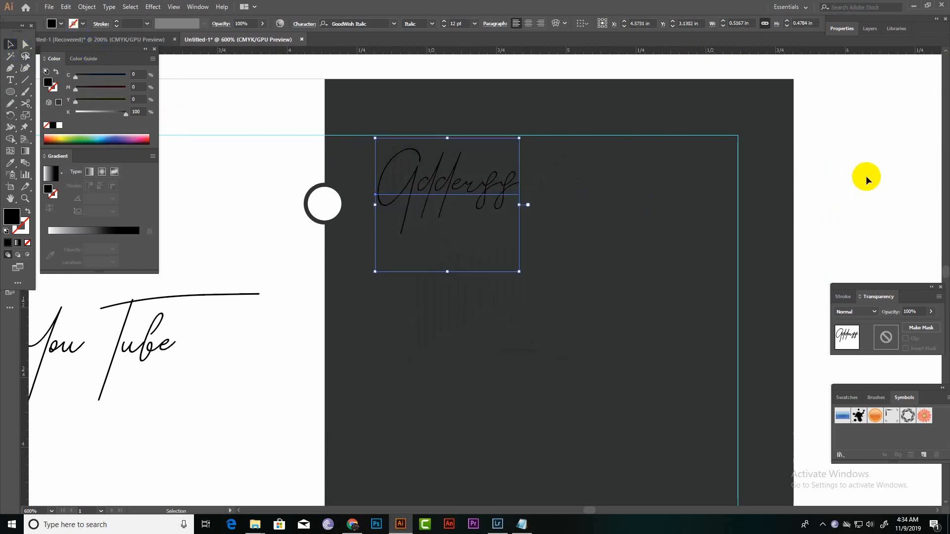
left_click(875, 33)
left_click(845, 28)
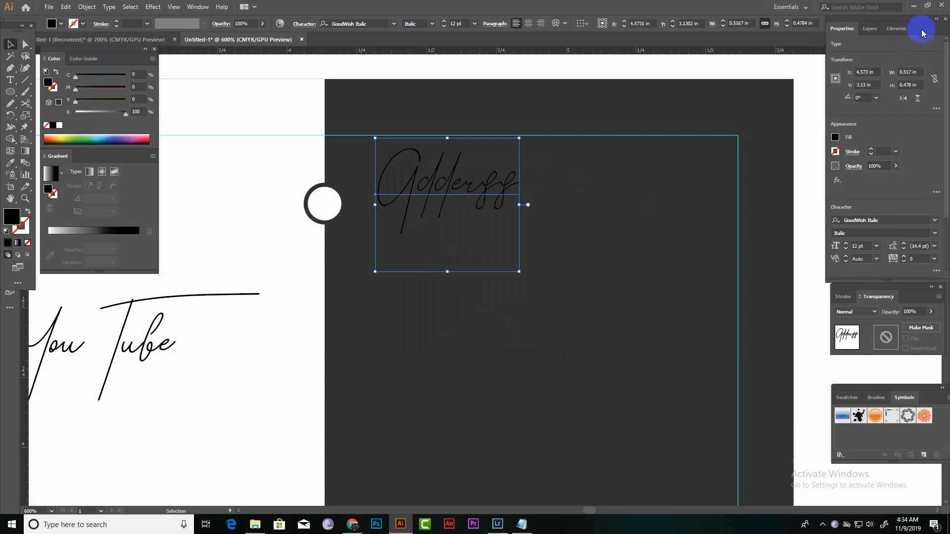
scroll(860, 183, "down", 3)
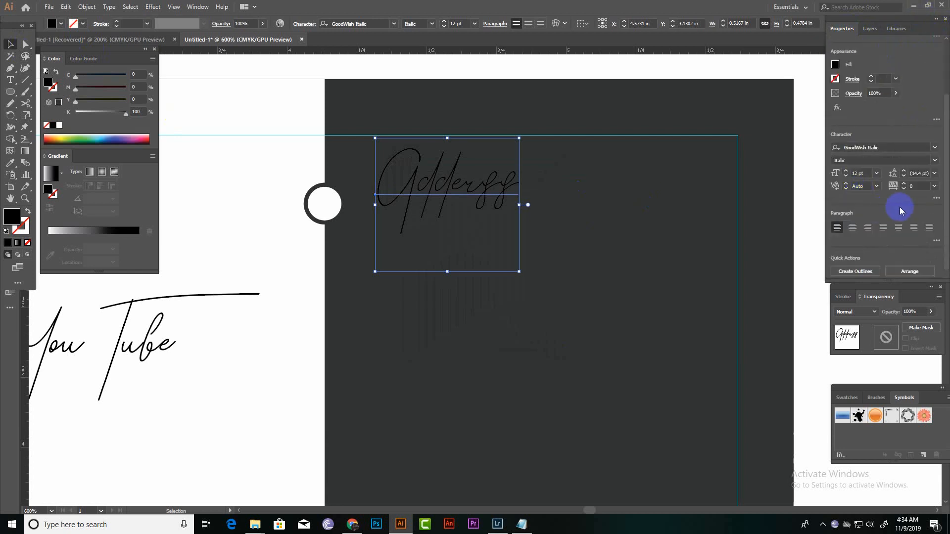
left_click(934, 149)
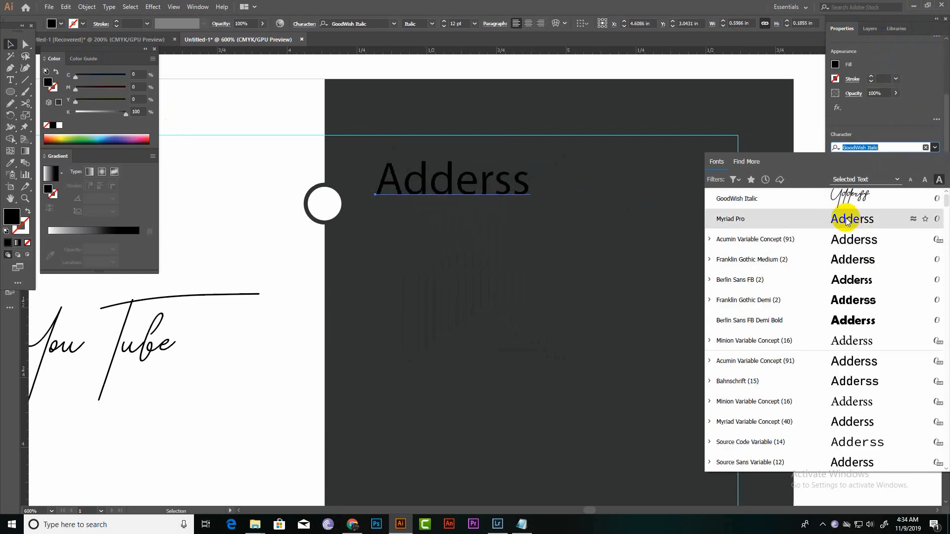
left_click(845, 220)
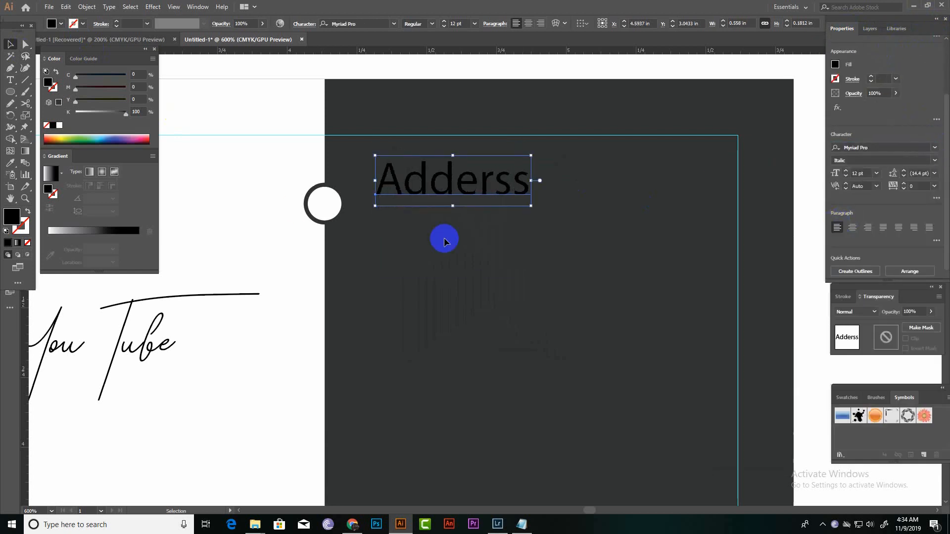
left_click(59, 126)
left_click(449, 202)
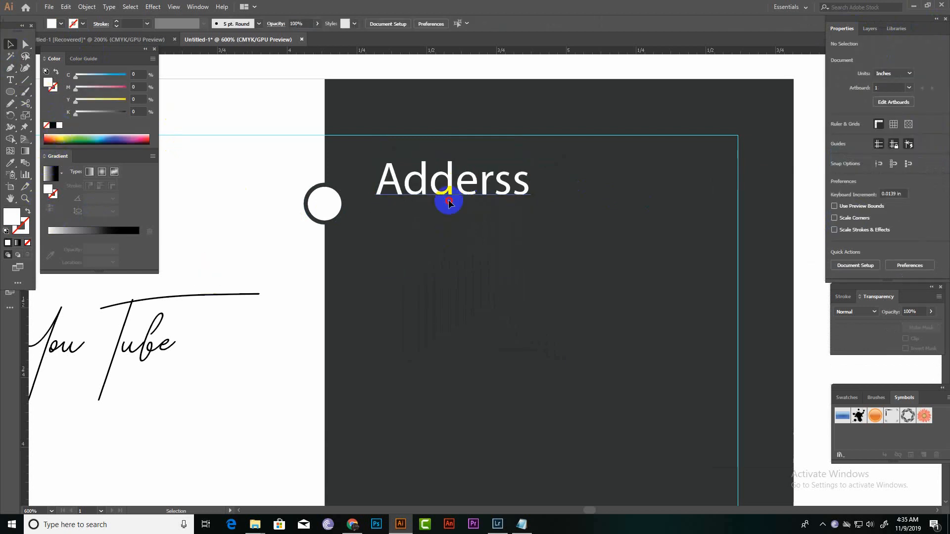
Place the "Adderss" text closer to the ringed circle and add a colon after it.
left_click(448, 202)
mouse_move(441, 203)
left_mouse_down()
mouse_move(418, 216)
mouse_move(425, 208)
left_mouse_up()
double_click(424, 208)
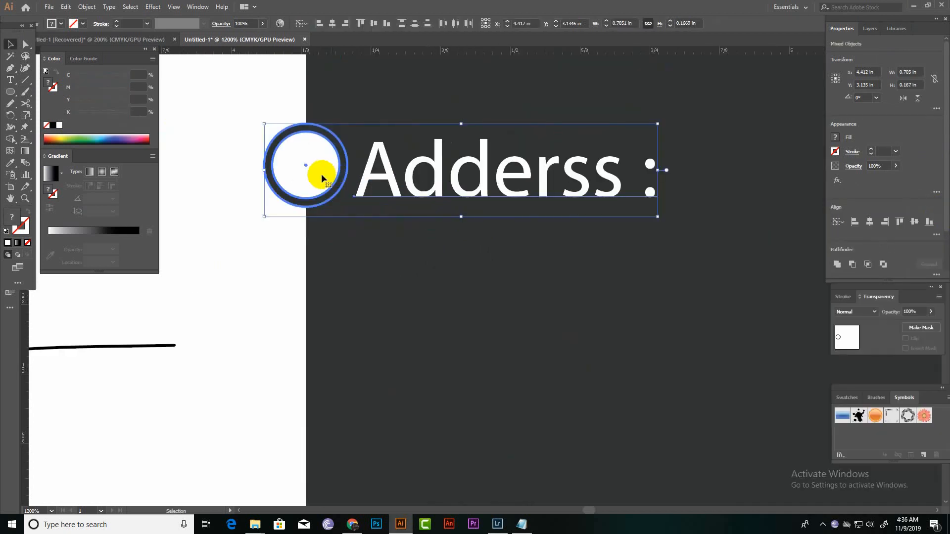
Duplicate the ringed circle and its "Adderss :" heading directly below the original row.
left_click_drag(321, 175, 319, 331)
scroll(512, 234, "down", 3)
left_click_drag(512, 235, 470, 372)
left_click_drag(470, 370, 470, 370)
Copy the circle-and-heading row further down the dark edge at even spacing until there are five rows.
scroll(534, 377, "down", 2)
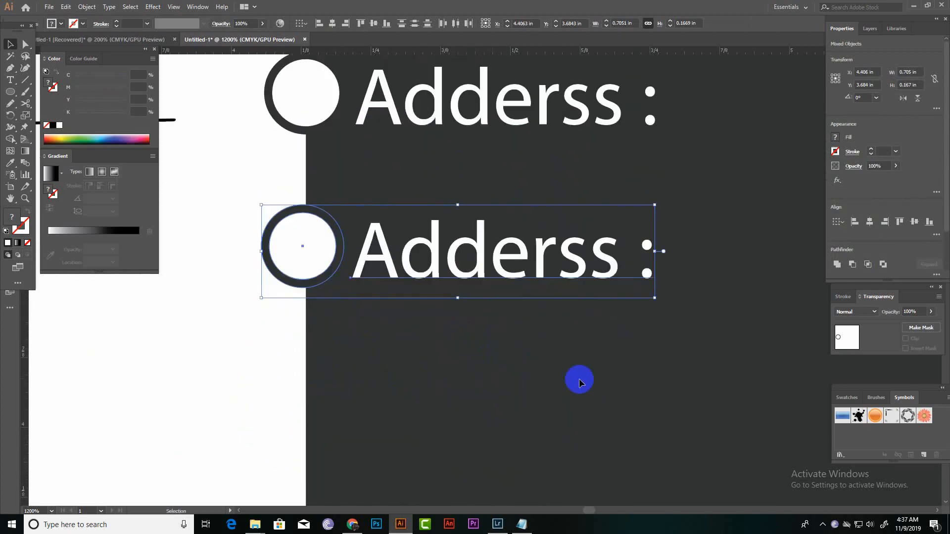
scroll(446, 297, "down", 3)
scroll(447, 283, "up", 3)
scroll(422, 222, "down", 2)
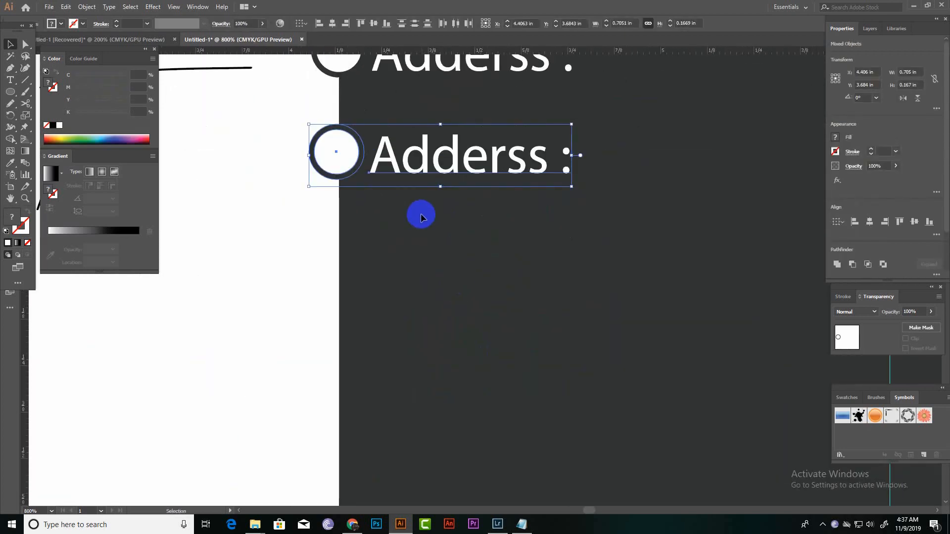
scroll(422, 214, "up", 1)
left_click_drag(424, 203, 424, 309)
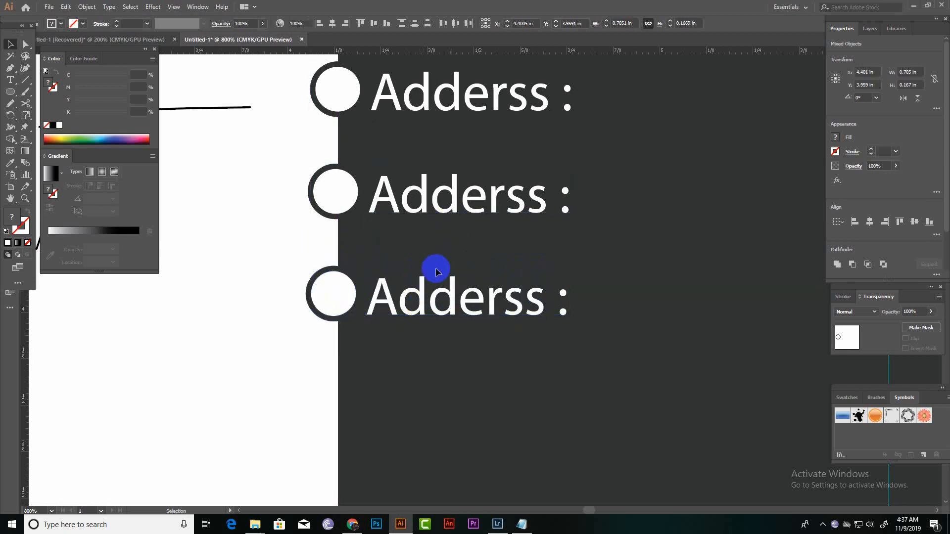
left_click(429, 289)
left_click(336, 300, "shift")
scroll(428, 297, "down", 1)
left_click_drag(424, 251, 425, 354)
left_click(462, 306)
scroll(435, 285, "down", 1)
scroll(432, 275, "down", 2)
scroll(442, 176, "up", 2)
scroll(451, 223, "up", 3)
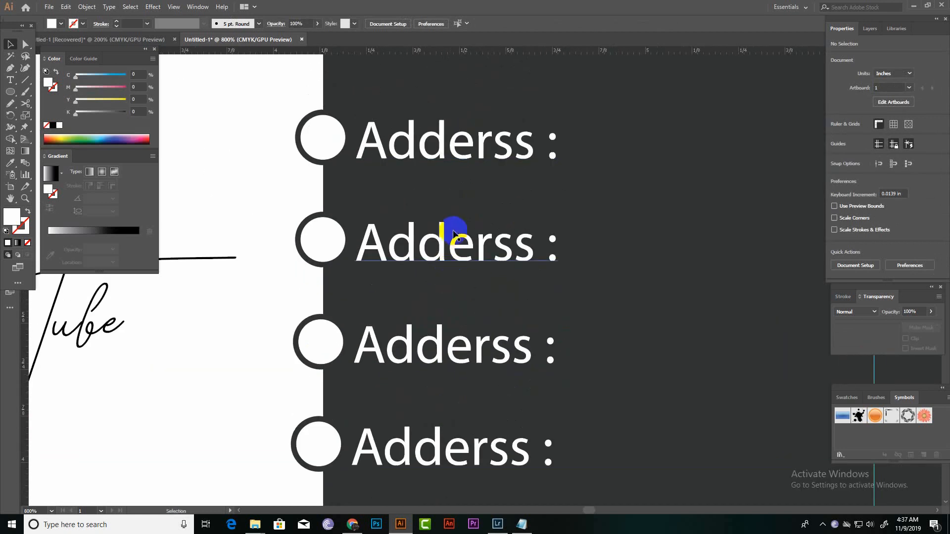
Change the second row's heading to "Mail :".
double_click(453, 235)
left_click(533, 251)
key("BackSpace")
key("BackSpace")
key("BackSpace")
key("BackSpace")
key("BackSpace")
key("BackSpace")
key("BackSpace")
type("M")
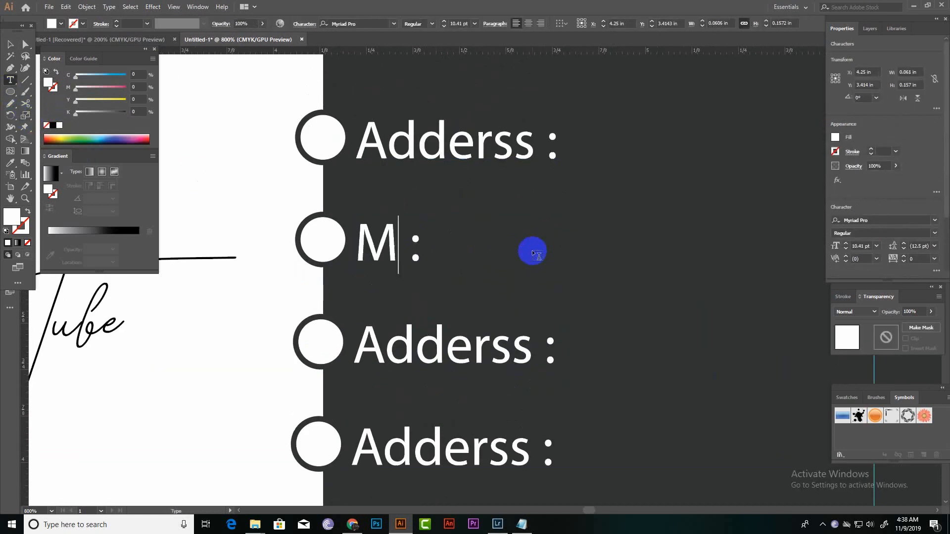
type("ail")
Change the third row's heading to "Phone :" and the fourth row's heading to "Fax :".
double_click(485, 345)
key("BackSpace")
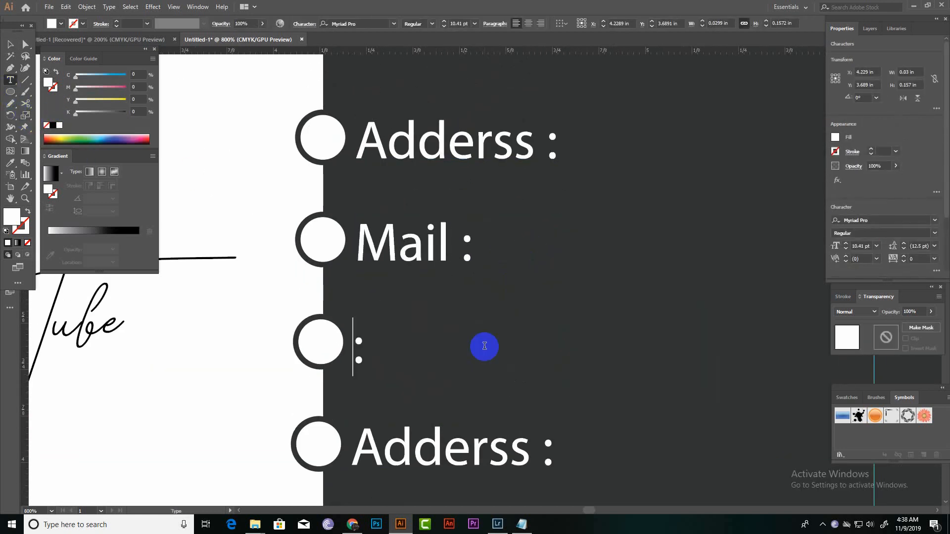
type("Phone")
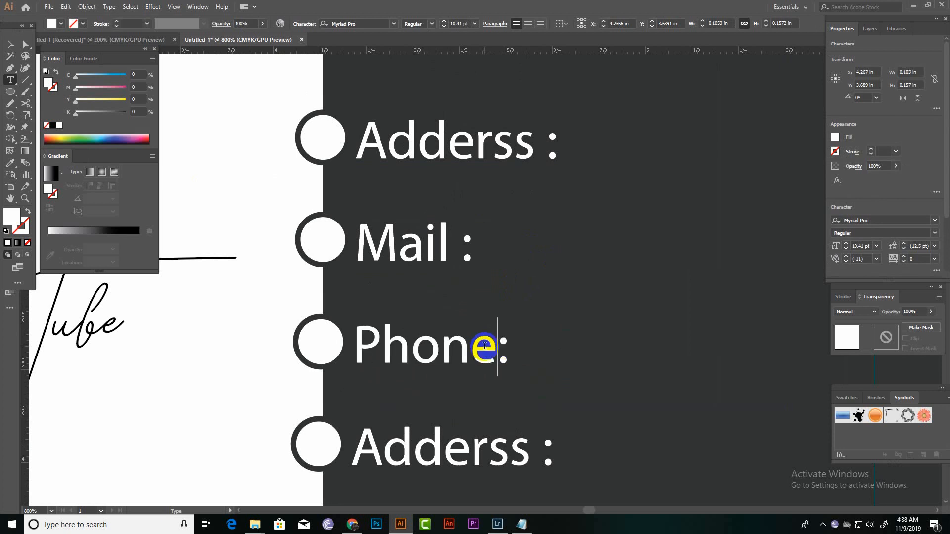
double_click(511, 451)
key("BackSpace")
type("Fax")
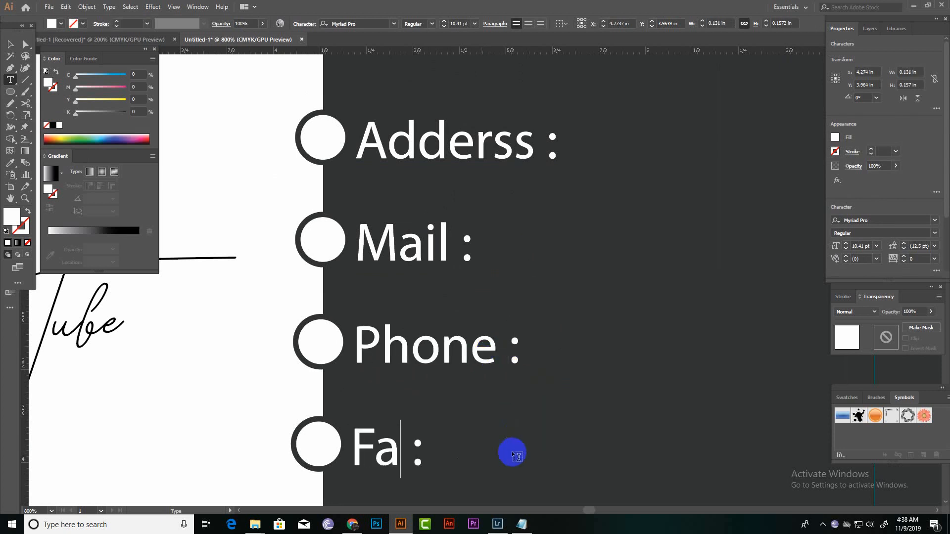
Change the fifth row's heading to "Web :" and deselect it.
scroll(511, 451, "down", 3)
key("BackSpace")
key("BackSpace")
key("BackSpace")
key("BackSpace")
key("BackSpace")
key("BackSpace")
key("BackSpace")
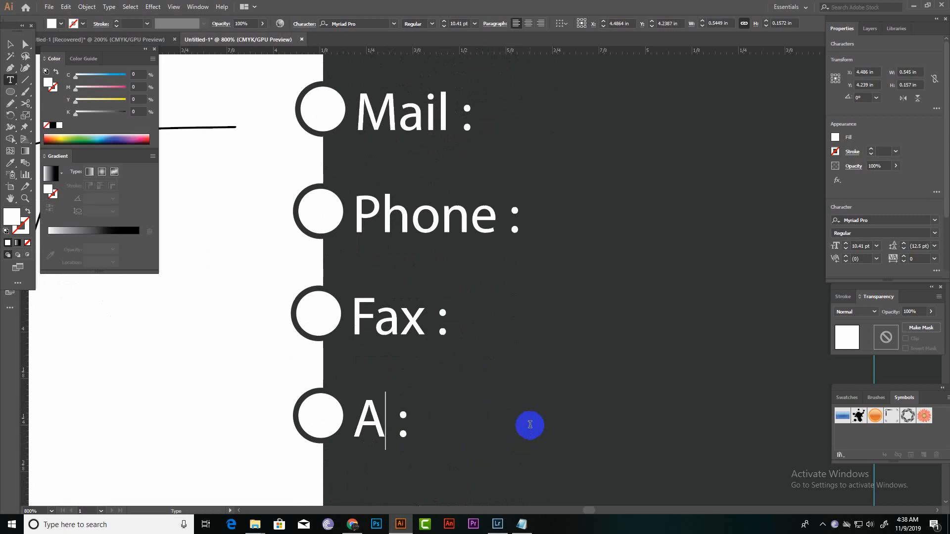
type("Wb")
key("BackSpace")
type("eb")
left_click(10, 44)
left_click(445, 377)
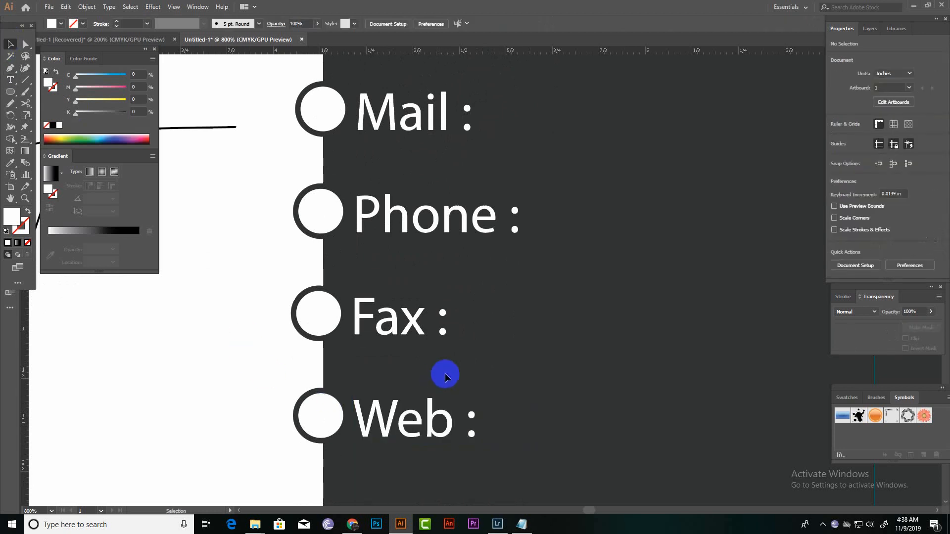
Add the text "Yout signature" below the "You Tube" script title on the white half.
scroll(434, 401, "down", 3)
scroll(435, 400, "up", 8)
scroll(435, 401, "down", 3)
left_click_drag(95, 410, 428, 313)
scroll(428, 313, "down", 1)
left_click(375, 278)
key("t")
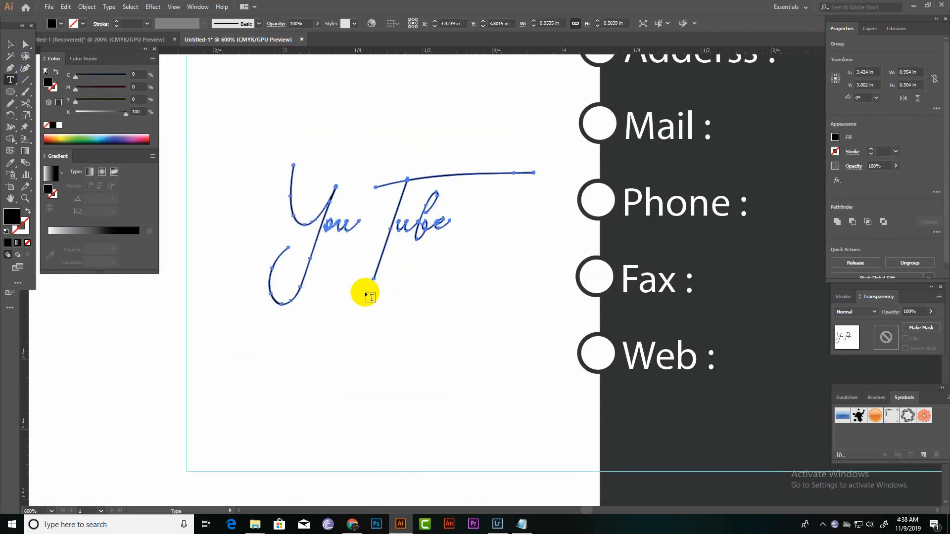
double_click(380, 313)
key("BackSpace")
key("End")
key("BackSpace")
key("BackSpace")
key("BackSpace")
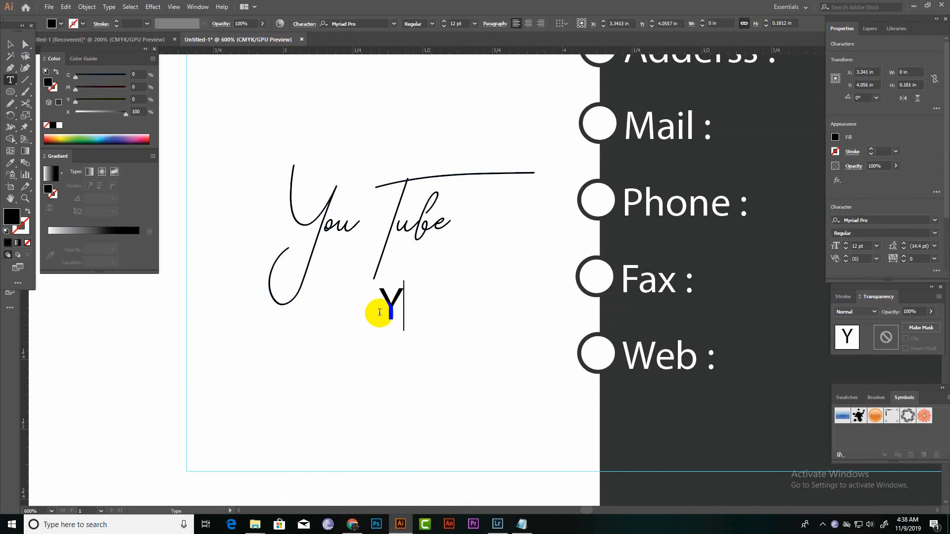
type("Yout signature")
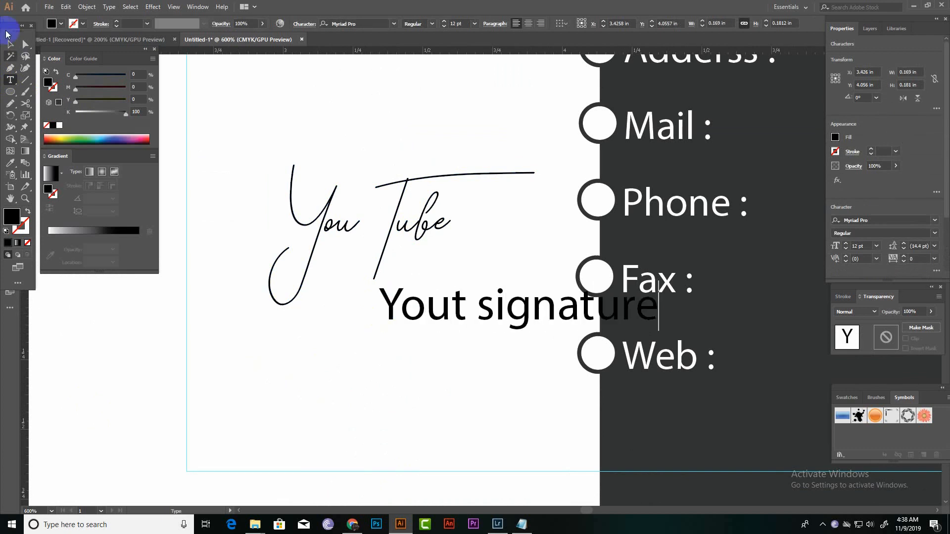
Shrink the "Yout signature" text to about 3.11 pt and position it just beneath the word "Tube".
left_click(10, 44)
left_click_drag(427, 310, 373, 304)
left_click_drag(603, 275, 522, 312)
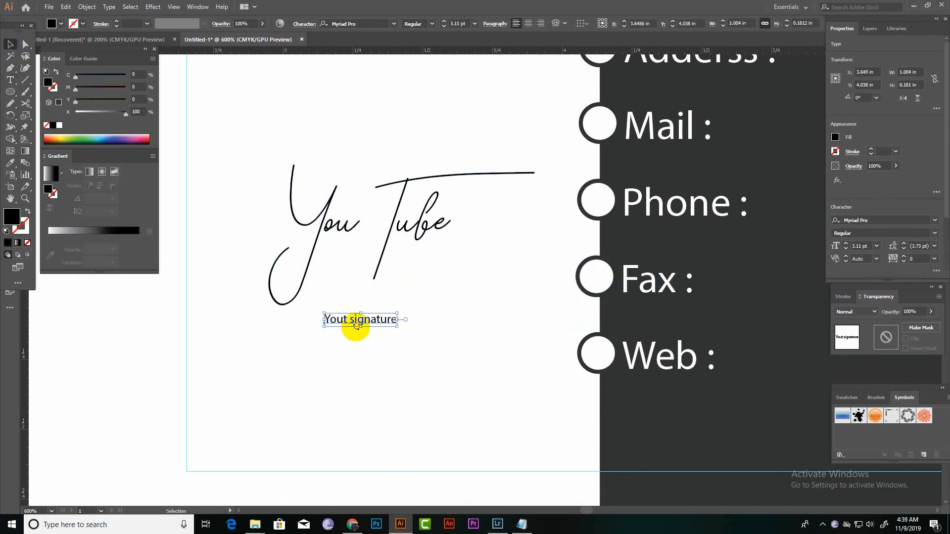
mouse_move(360, 326)
left_mouse_down()
mouse_move(364, 296)
mouse_move(364, 314)
mouse_move(429, 272)
mouse_move(424, 265)
left_mouse_up()
key("ctrl+z")
left_click(423, 331)
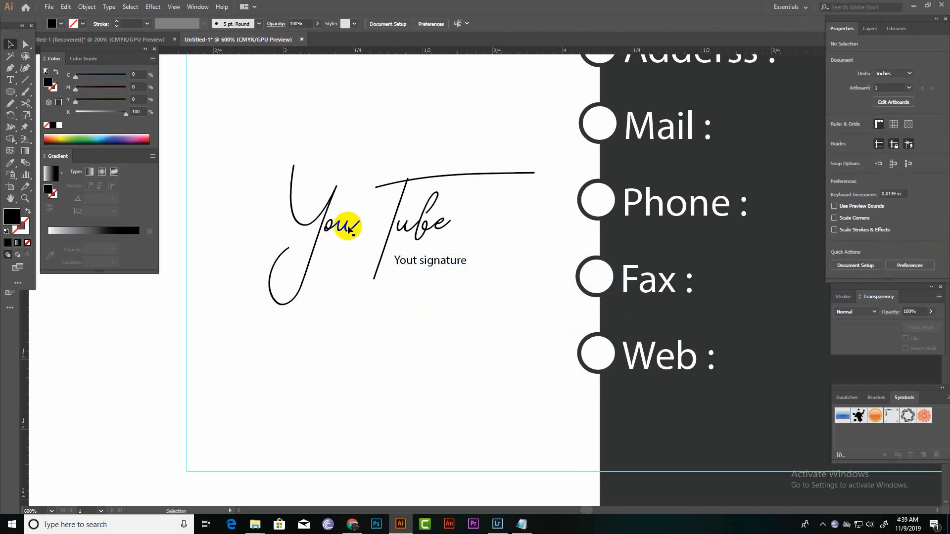
Add the cardholder's name as text above the script title and shift it towards the white half's outer guide.
left_click_drag(360, 279, 347, 405)
left_click(10, 80)
left_click(371, 211)
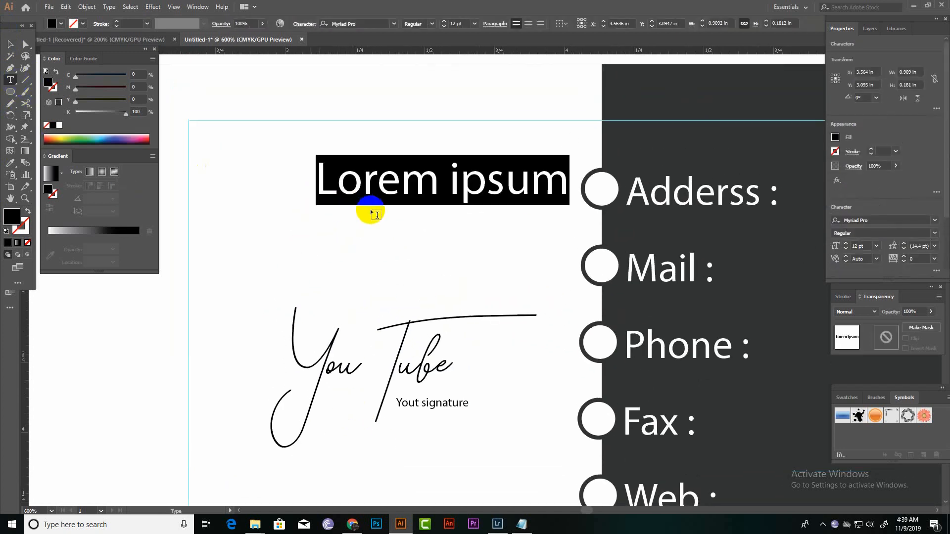
key("BackSpace")
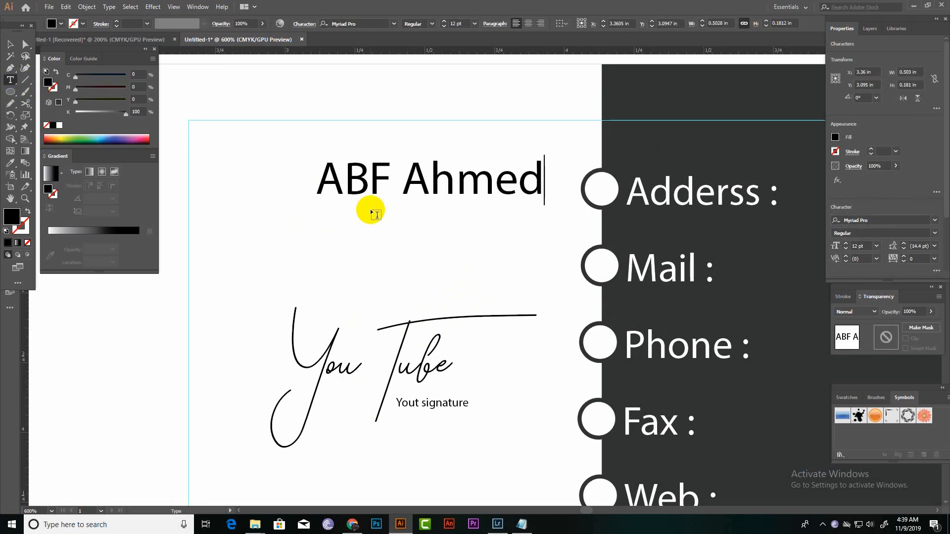
left_click(12, 49)
left_click_drag(491, 183, 438, 185)
Set the name's font to Franklin Gothic Medium and enlarge it to about 13.91 pt near the guides' corner.
left_click(935, 222)
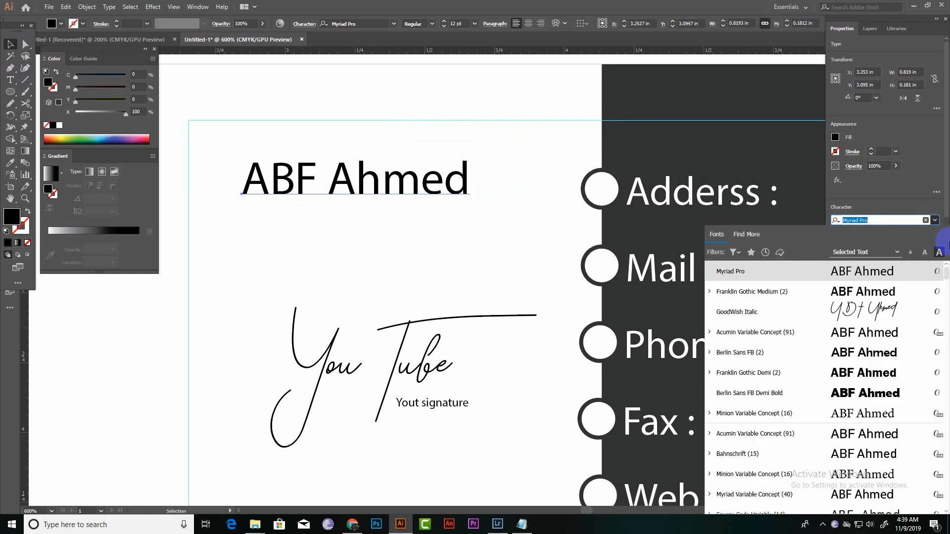
left_click(858, 295)
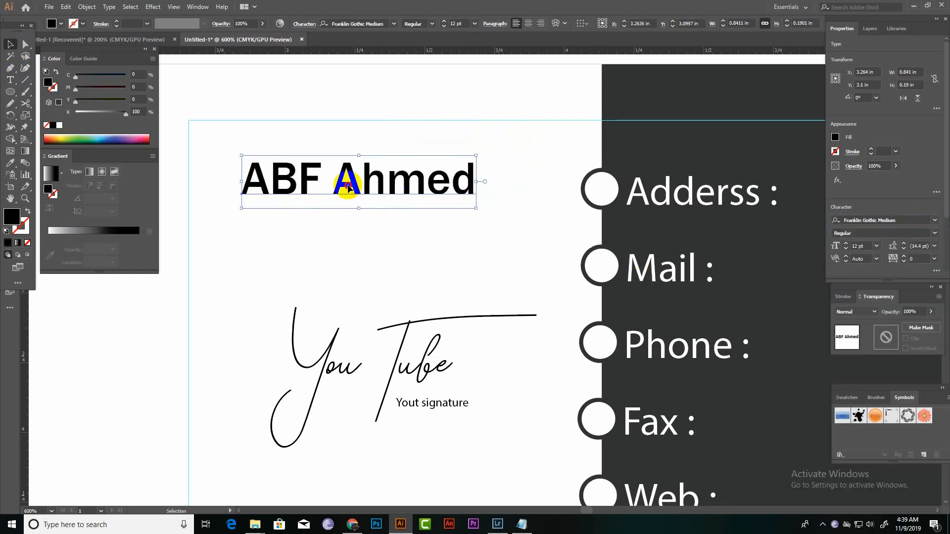
left_click_drag(394, 194, 373, 189)
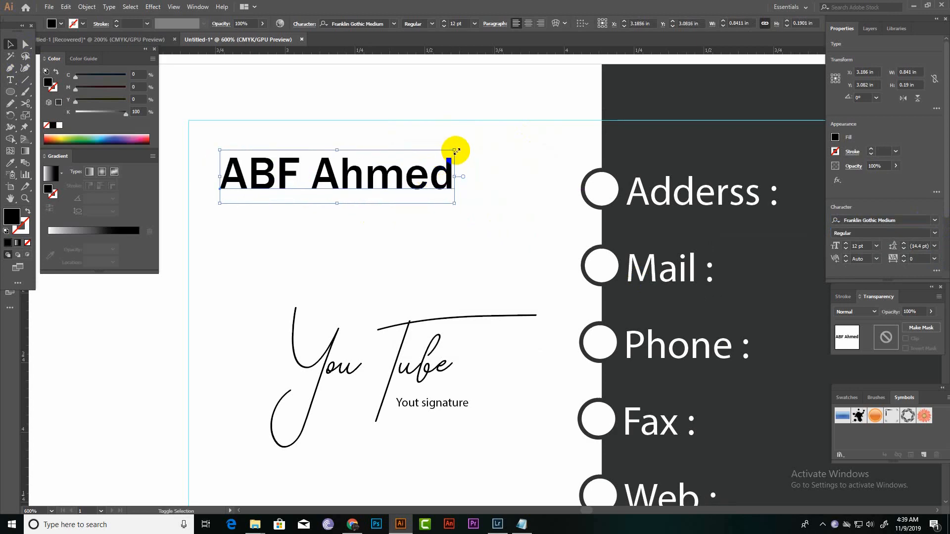
left_click_drag(456, 150, 492, 136)
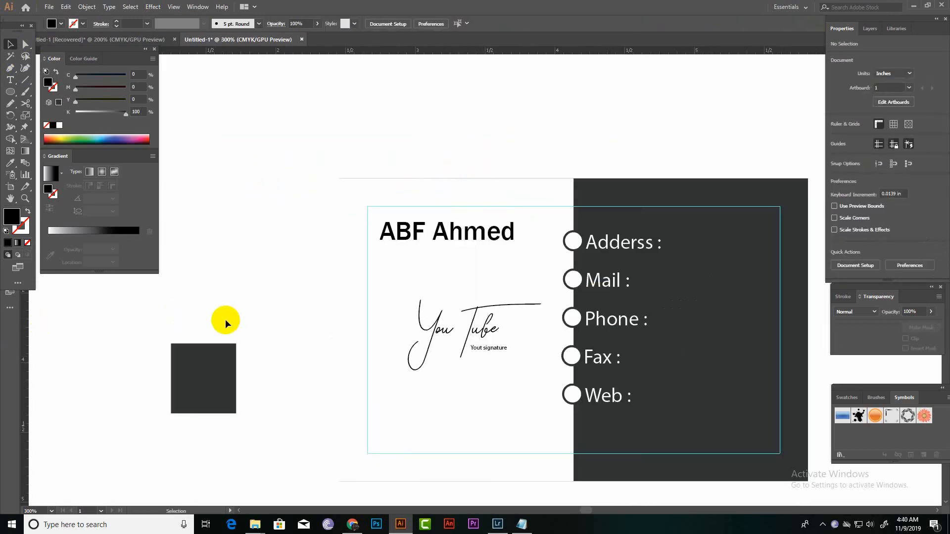
Fill the name and the "You Tube" script title with the dark grey sampled from the card.
key("ctrl+plus")
key("ctrl+plus")
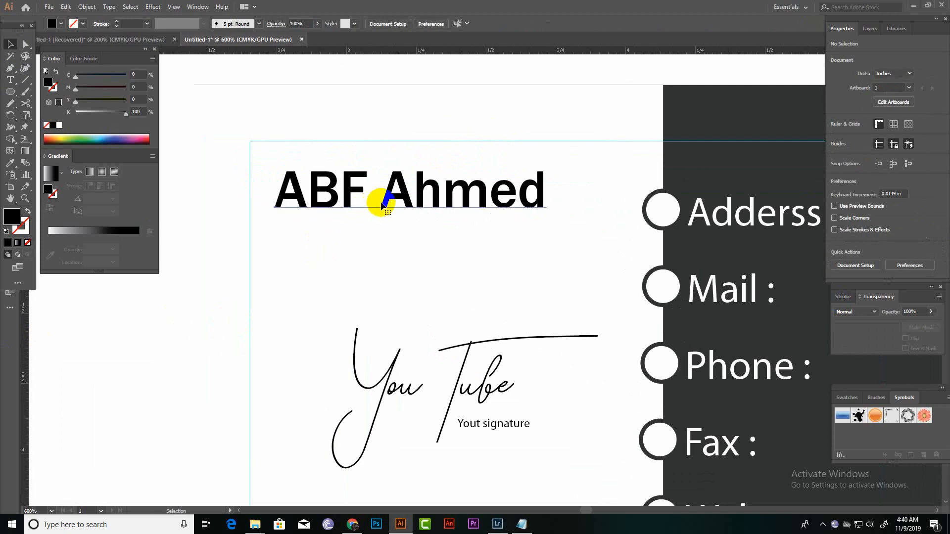
left_click(382, 205)
left_click(10, 163)
left_click(700, 212)
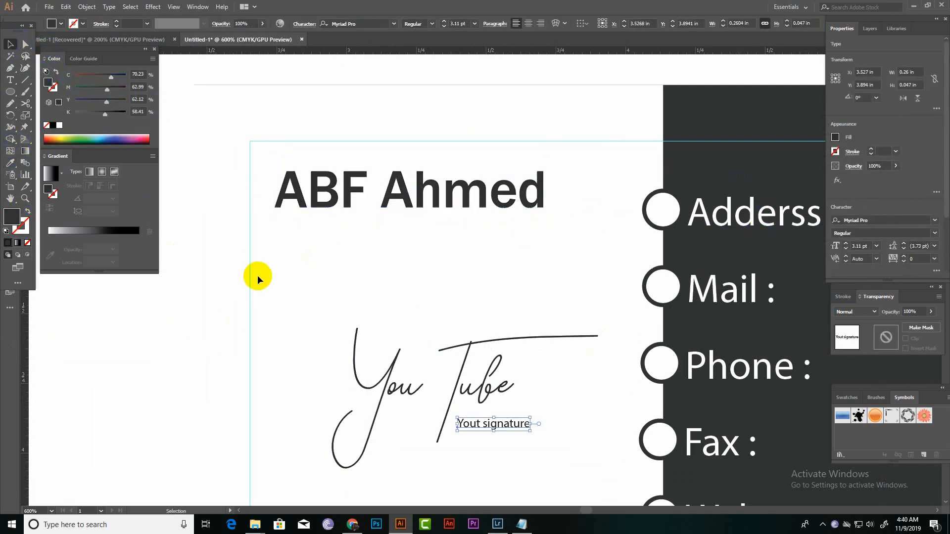
left_click(257, 275)
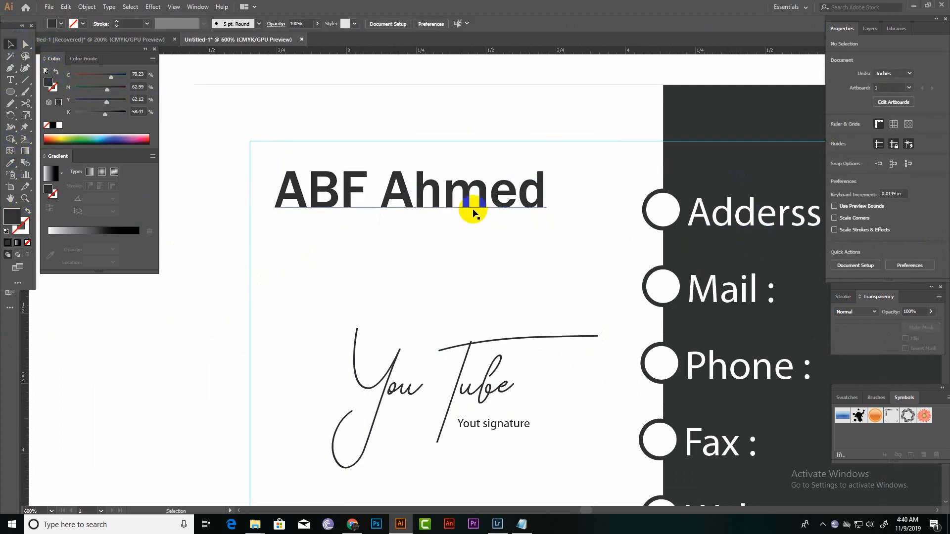
Add the job title text "CEO" beneath the cardholder's name.
left_click(10, 81)
left_click(280, 237)
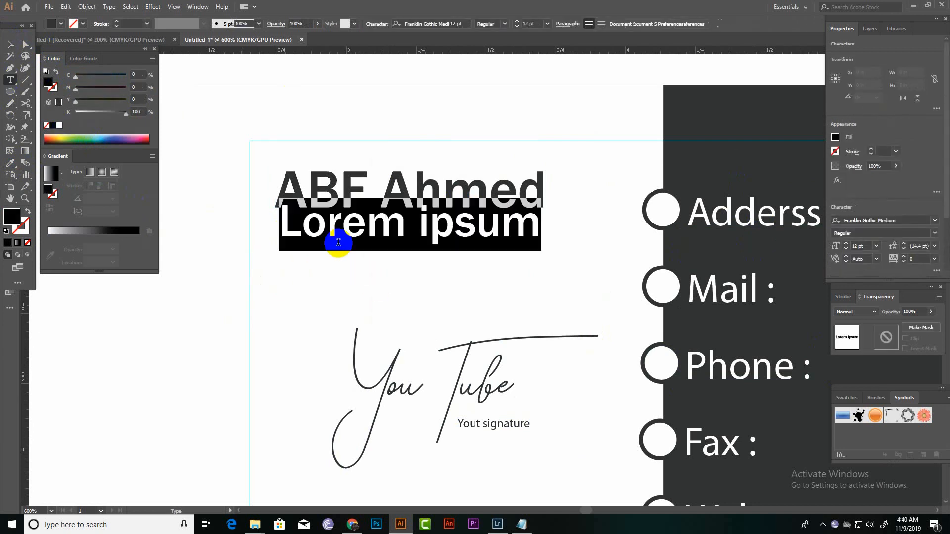
key("BackSpace")
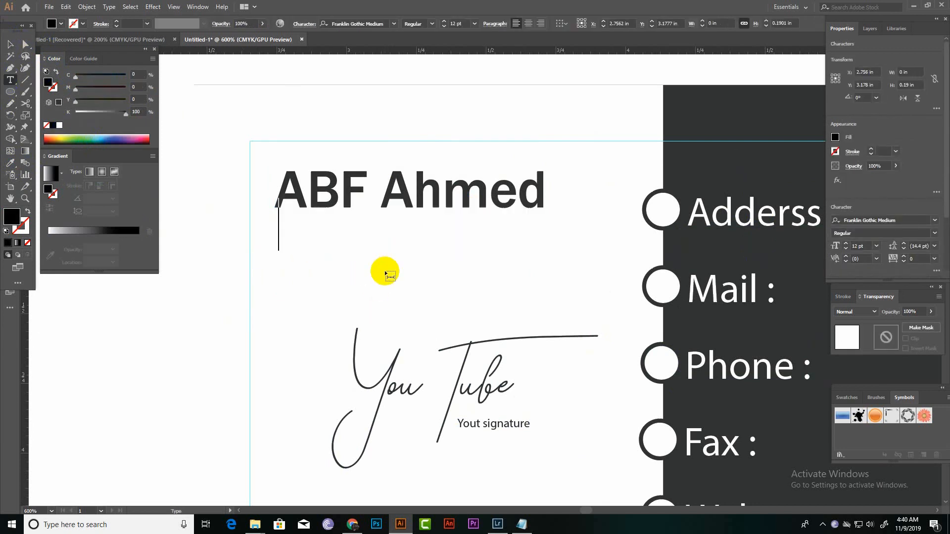
type("CEO")
left_click(869, 221)
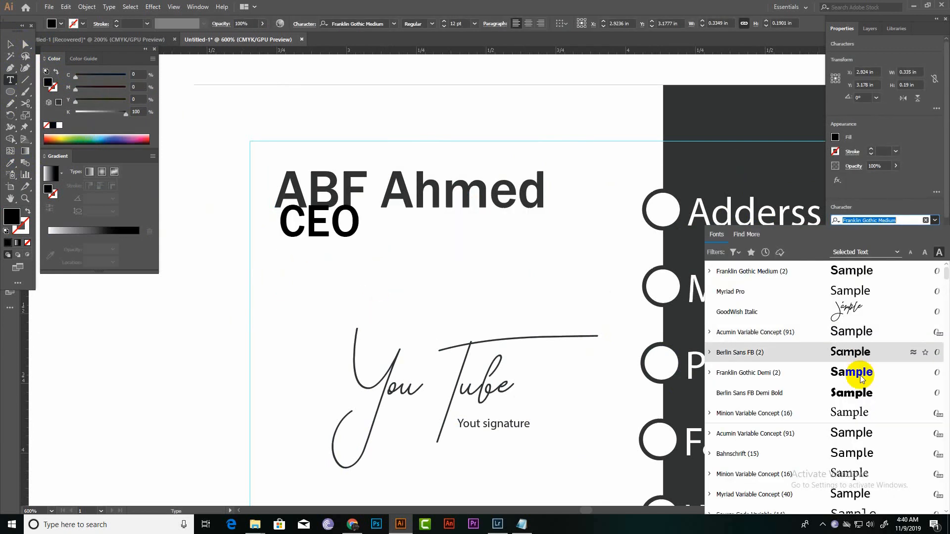
double_click(11, 43)
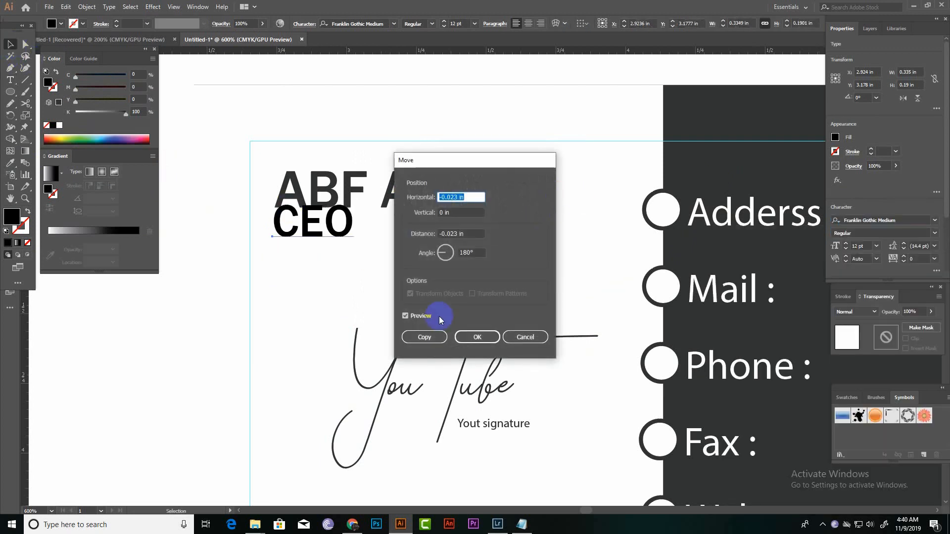
left_click(512, 337)
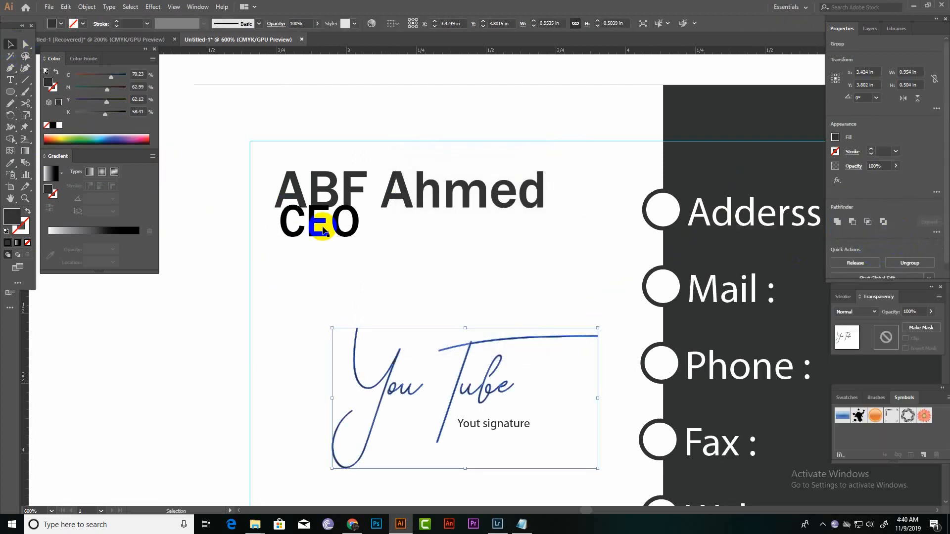
Move the "CEO" text down clear of the name and format it in Myriad Pro with the card's dark grey.
left_click_drag(285, 219, 292, 237)
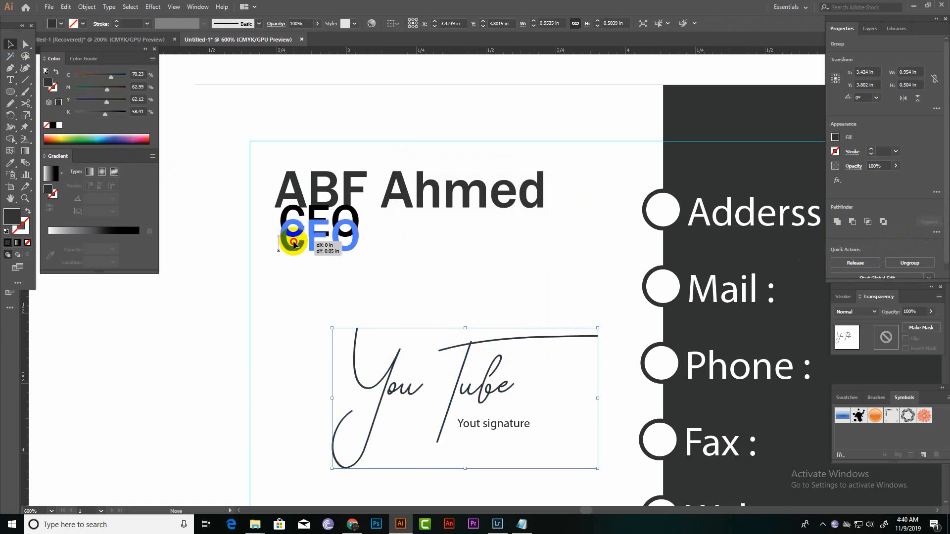
left_click(935, 224)
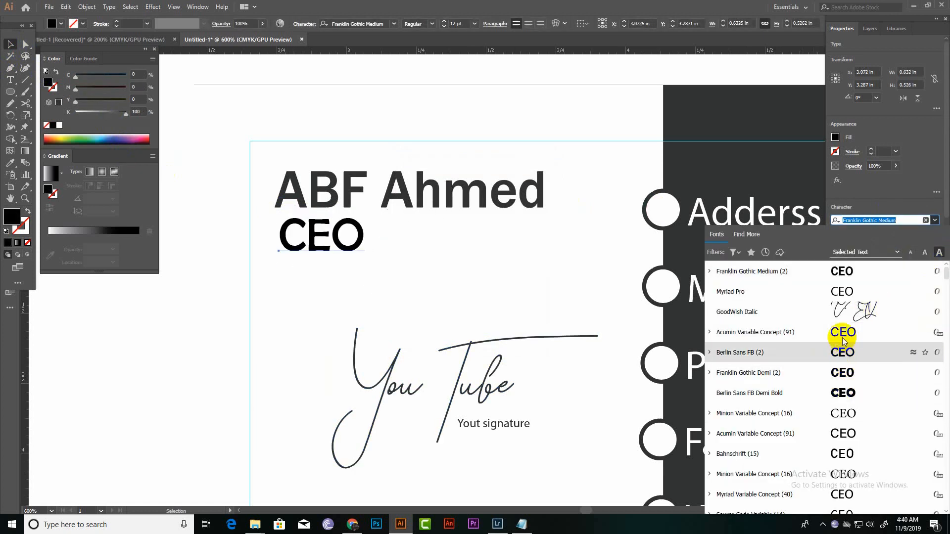
left_click(848, 293)
left_click(334, 294)
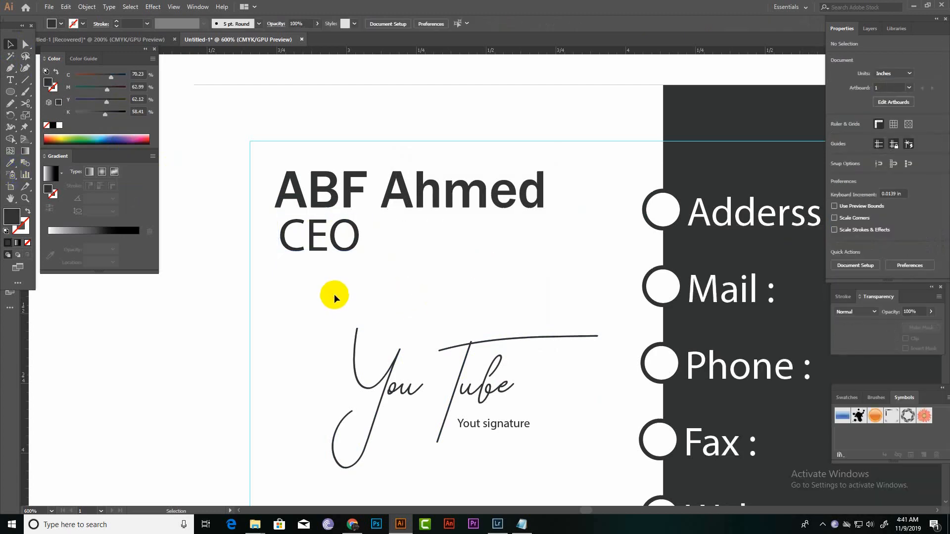
Scale the "CEO" text down to about 7.65 pt beneath the cardholder's name.
key("ctrl+plus")
key("ctrl+plus")
left_click_drag(342, 287, 736, 367)
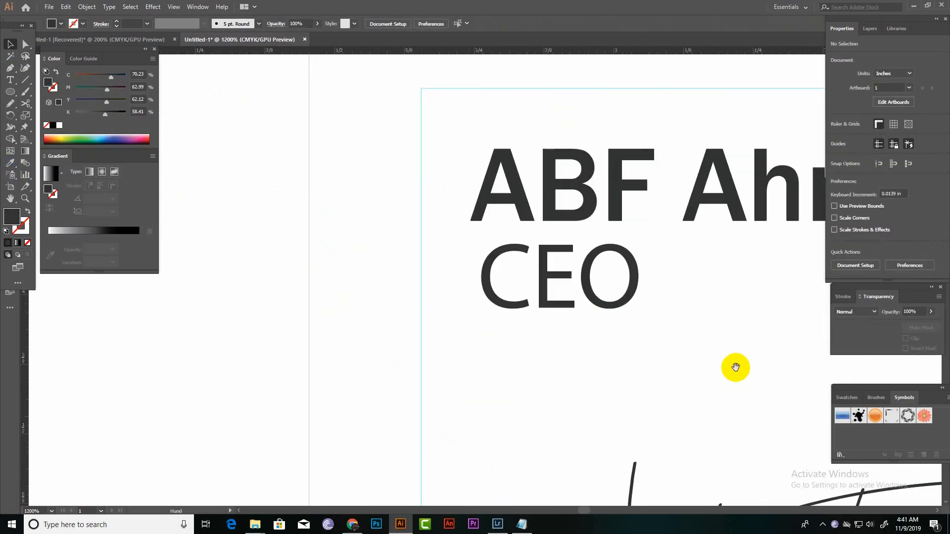
double_click(604, 296)
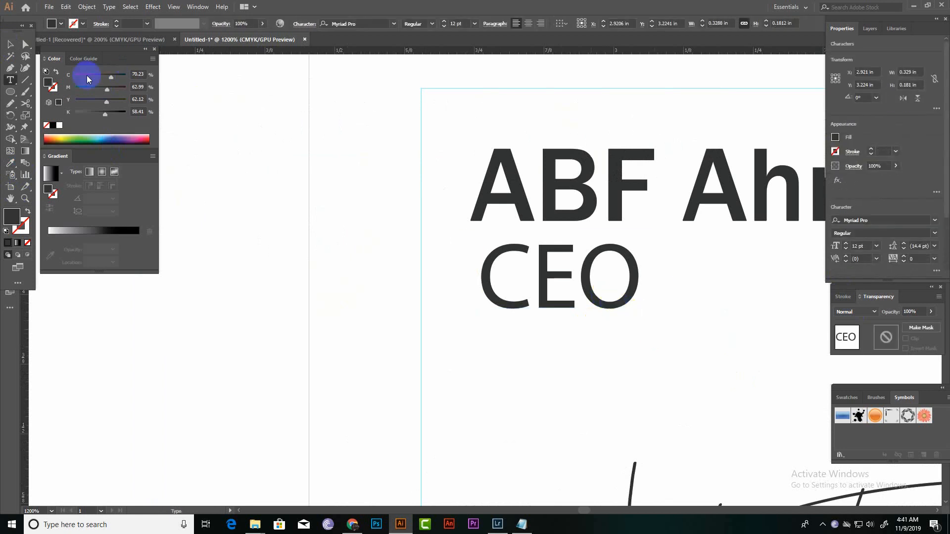
left_click(12, 44)
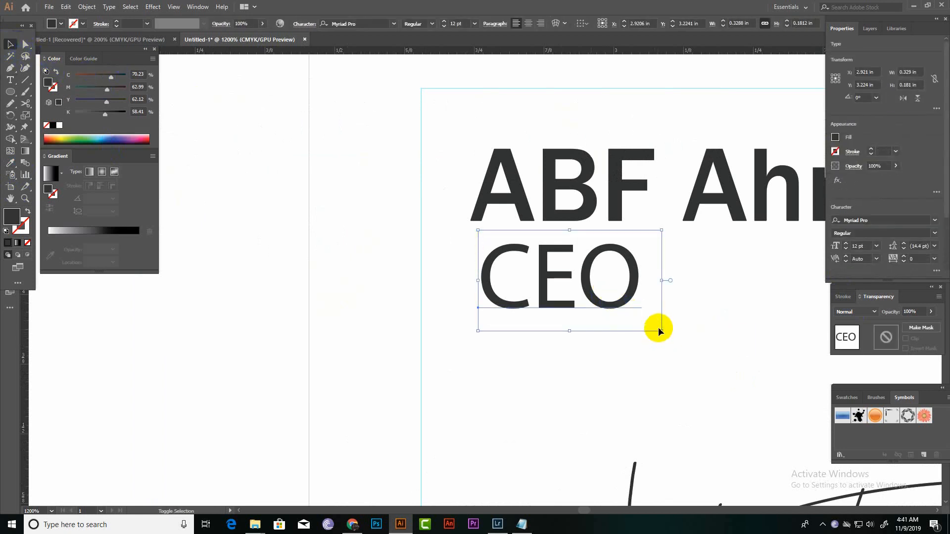
left_click_drag(663, 330, 595, 295)
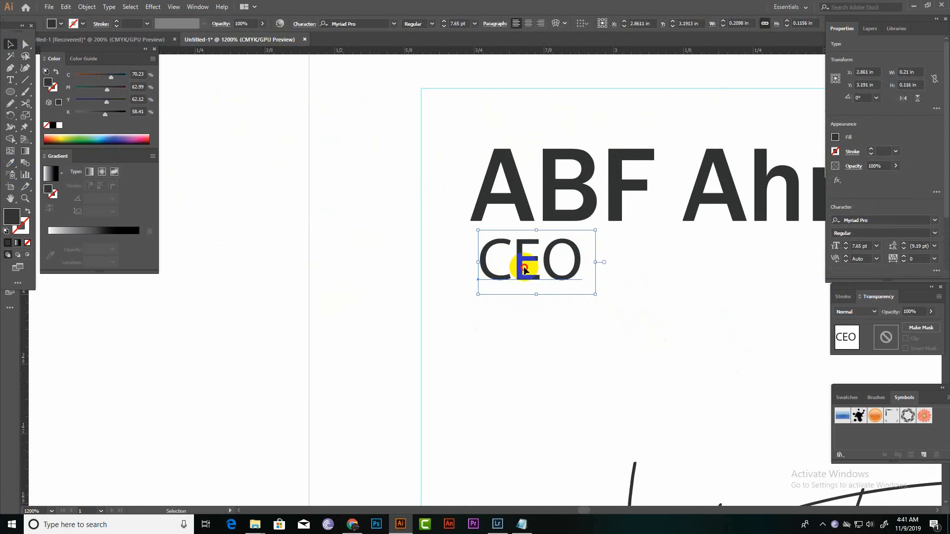
left_click(646, 302)
Shrink the "CEO" text slightly more and align its left edge with the cardholder's name.
key("ctrl+minus")
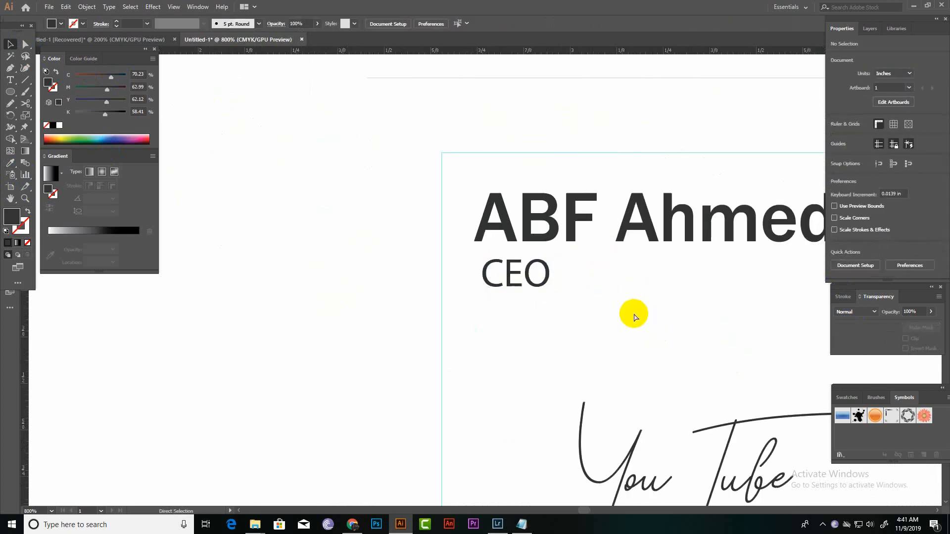
key("ctrl+minus")
left_click_drag(613, 319, 446, 325)
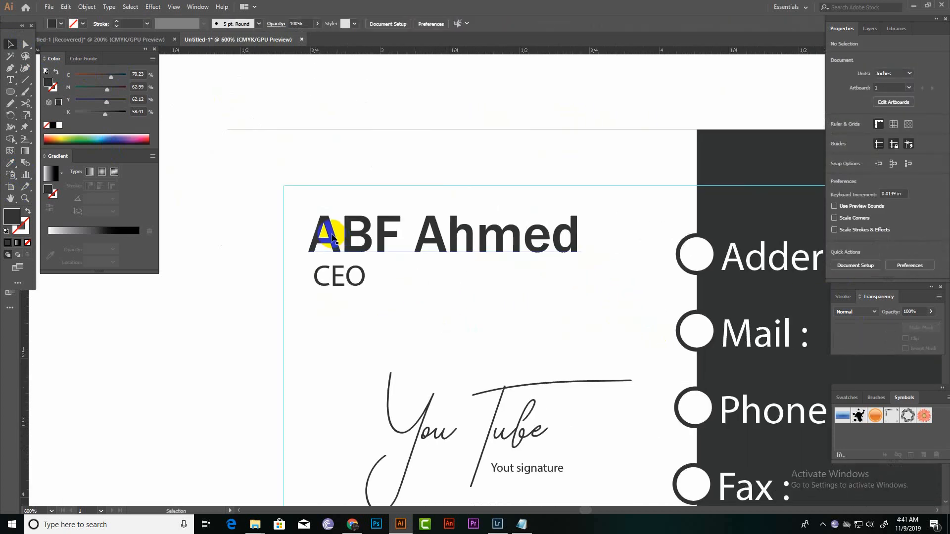
left_click(349, 279)
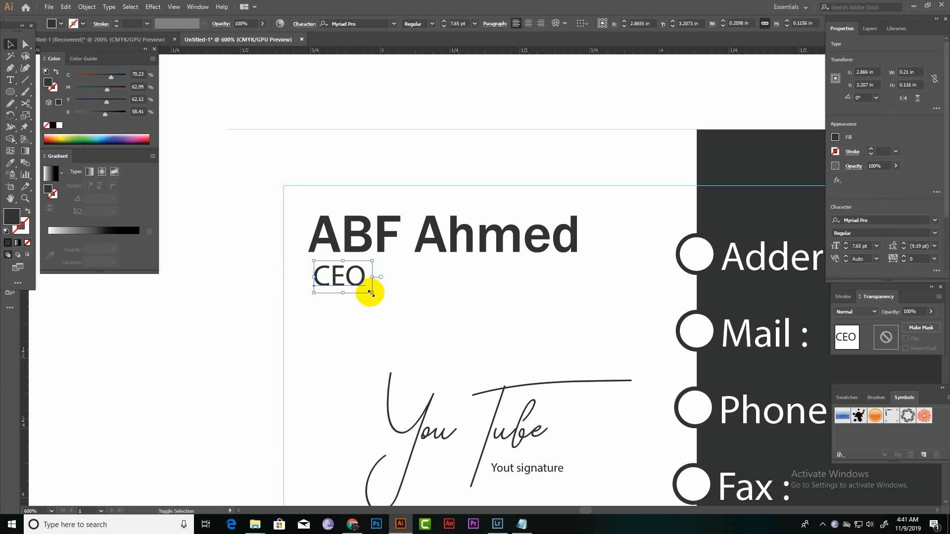
left_click_drag(371, 293, 369, 292)
left_click(305, 213)
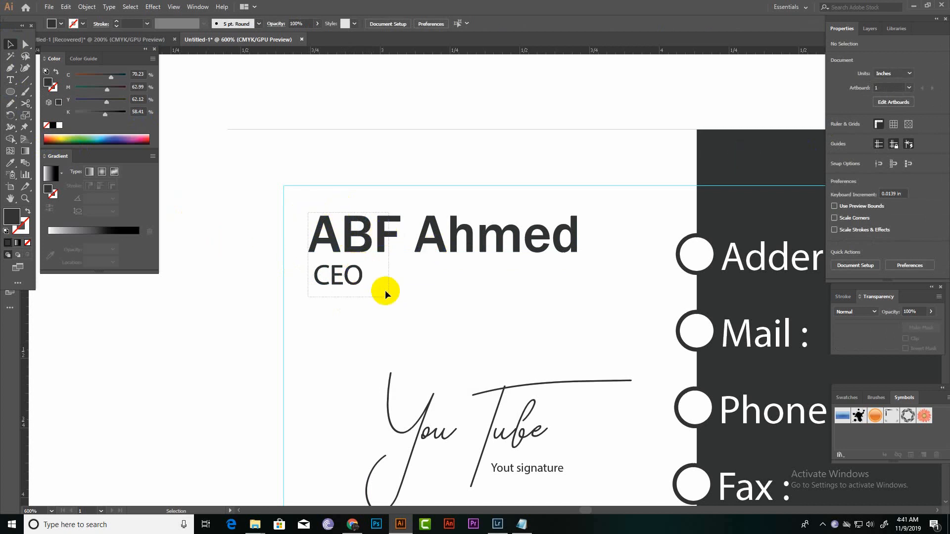
left_click_drag(385, 290, 386, 292)
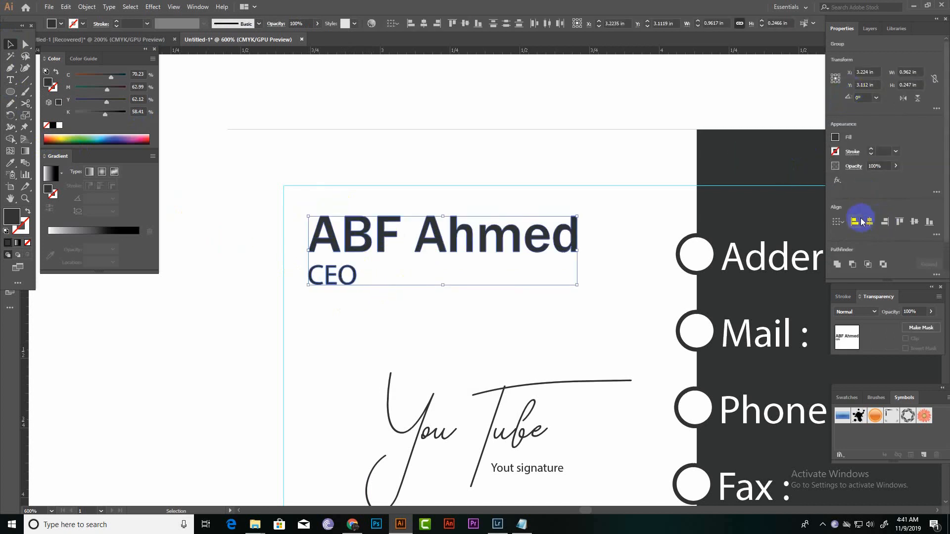
left_click(613, 358)
Move the spare copy of the "You Tube" script signature onto the middle of the dark back card.
scroll(565, 321, "down", 4)
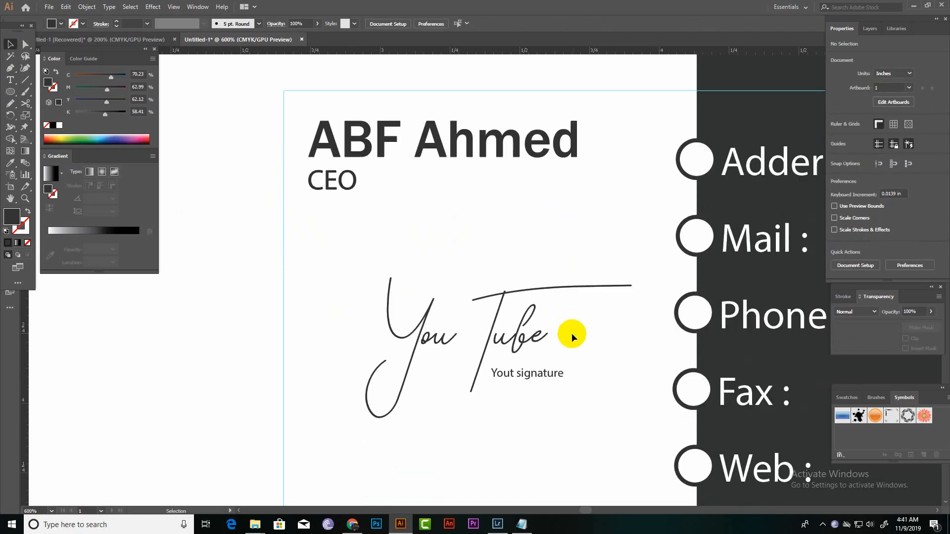
left_click_drag(564, 337, 420, 184)
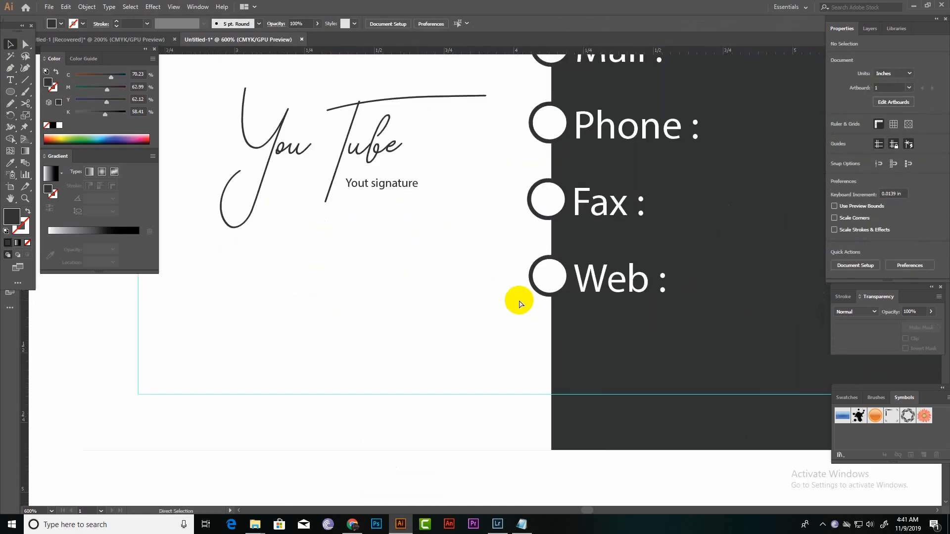
key("ctrl+minus")
key("ctrl+minus")
left_click_drag(534, 281, 511, 240)
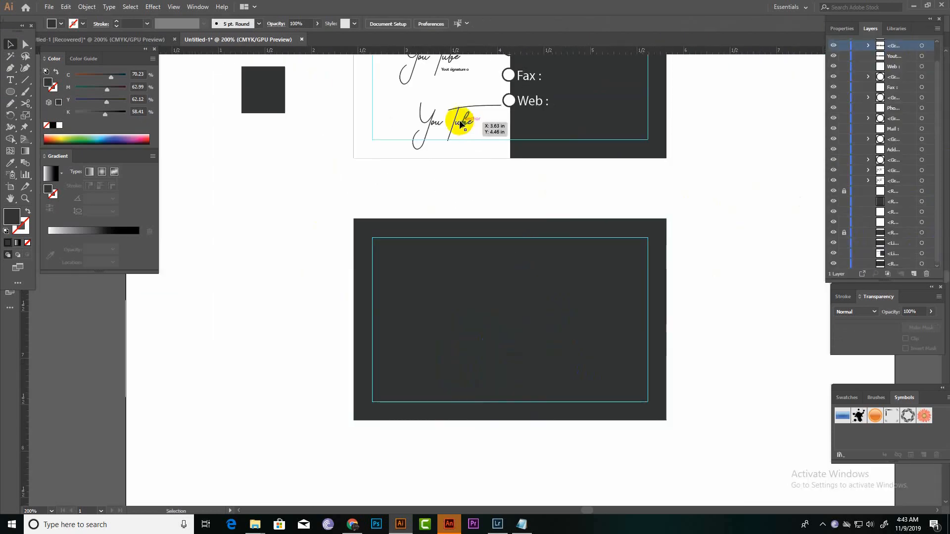
mouse_move(454, 123)
left_mouse_down()
mouse_move(483, 266)
mouse_move(507, 316)
left_mouse_up()
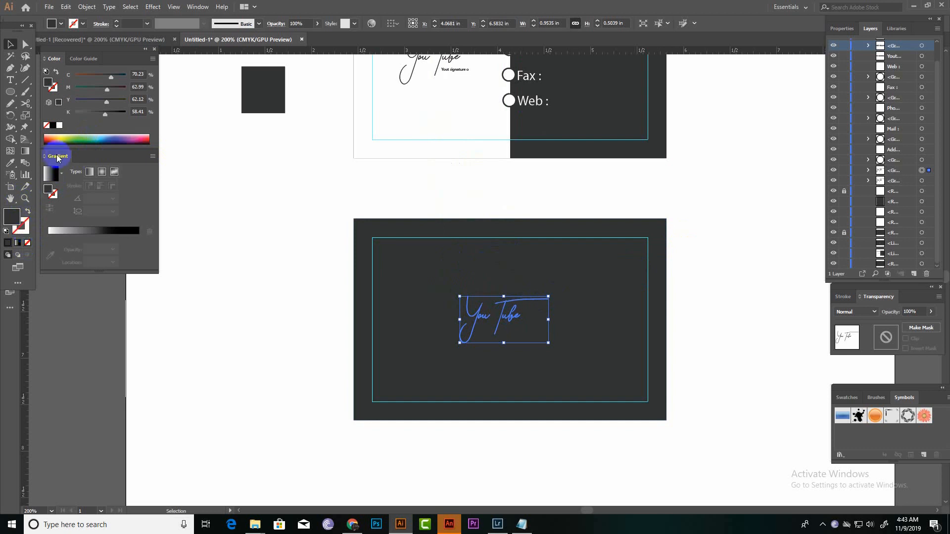
Fill the "You Tube" signature on the back card with white.
left_click(59, 125)
left_click(146, 231)
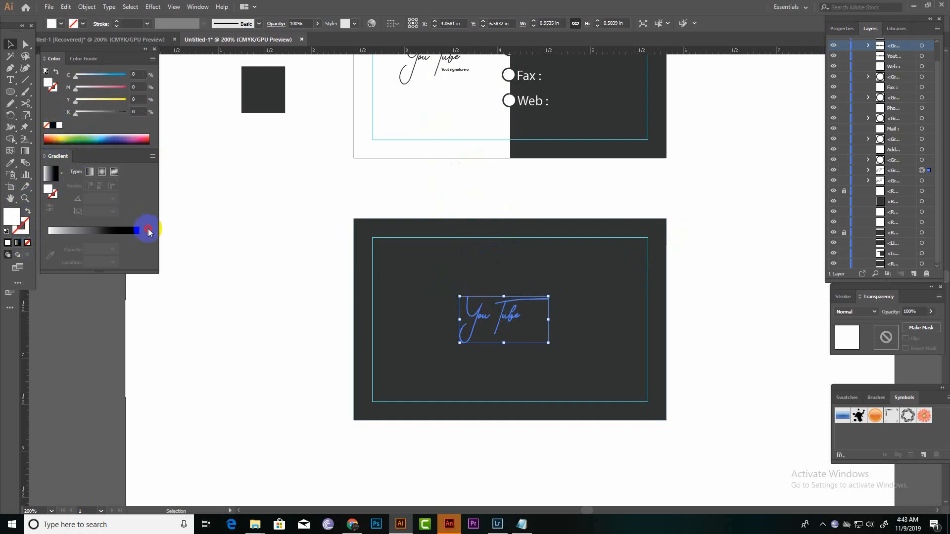
double_click(504, 319)
double_click(510, 323)
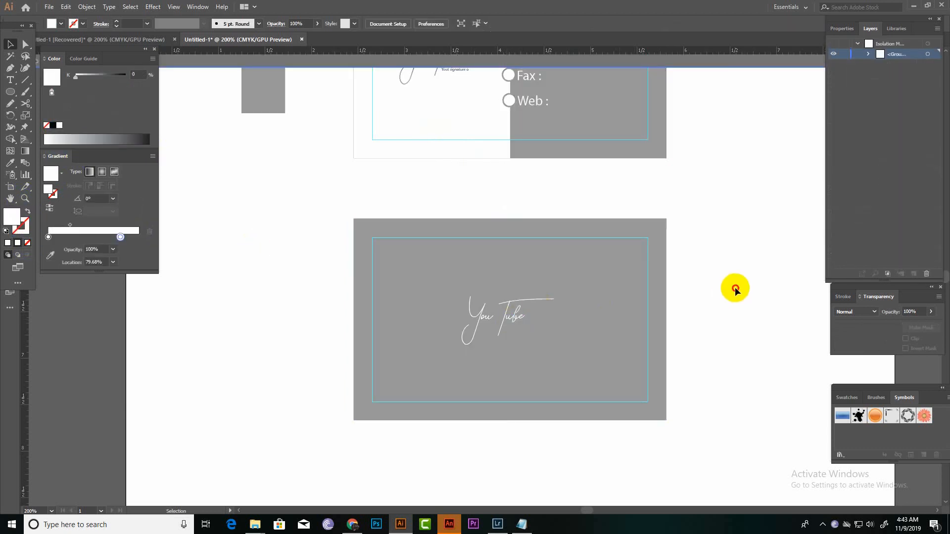
double_click(735, 288)
Enlarge the white signature to about 1.06 in wide and nudge it into position on the back card.
left_click(506, 317)
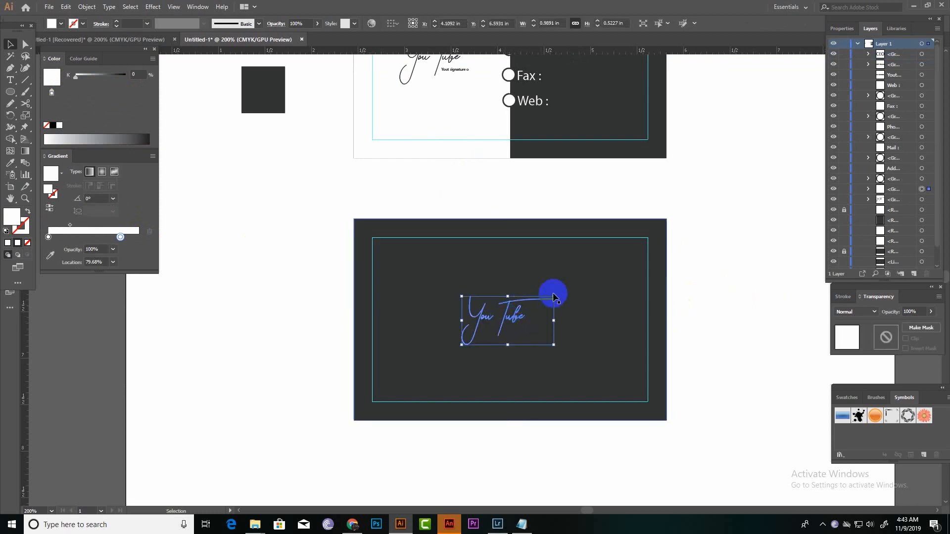
mouse_move(552, 296)
left_mouse_down()
mouse_move(562, 284)
mouse_move(561, 292)
left_mouse_up()
left_click(519, 318)
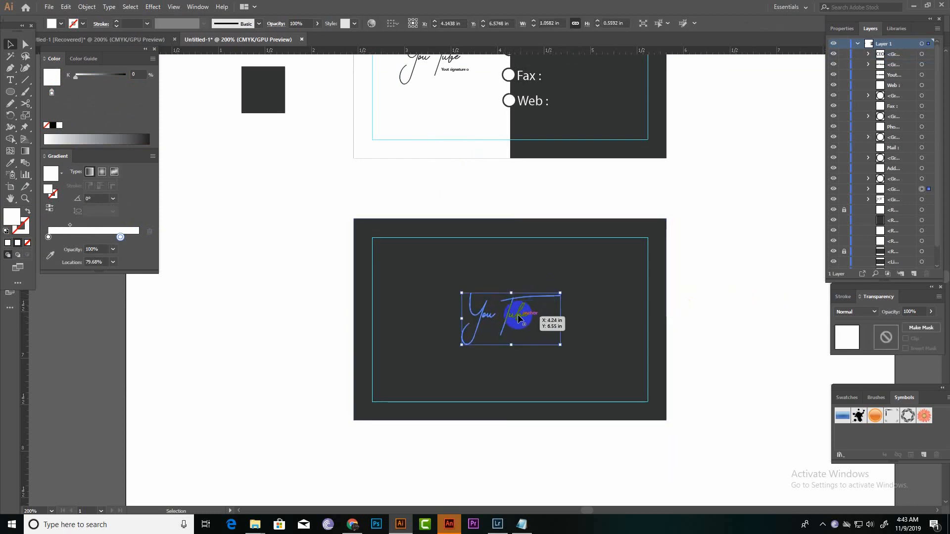
left_click_drag(518, 318, 523, 318)
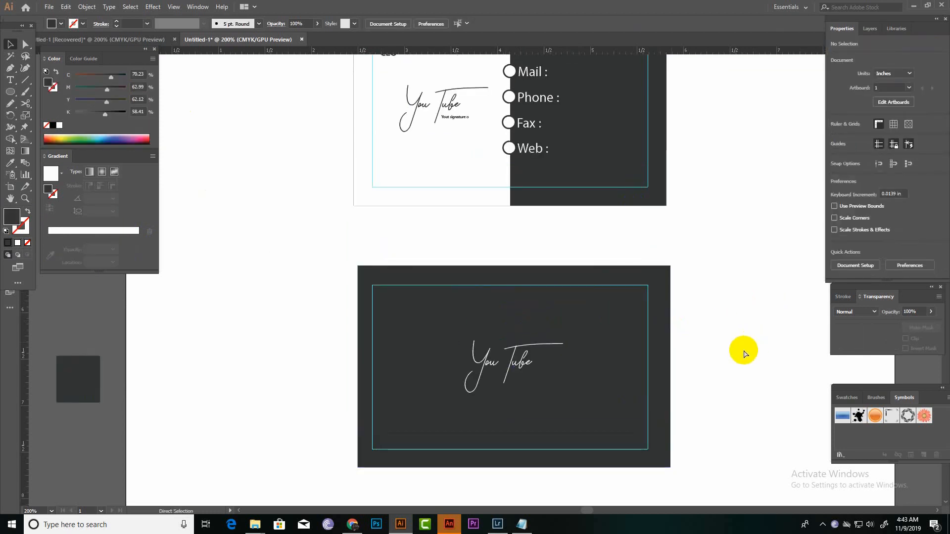
key("ctrl+minus")
left_click_drag(652, 243, 594, 301)
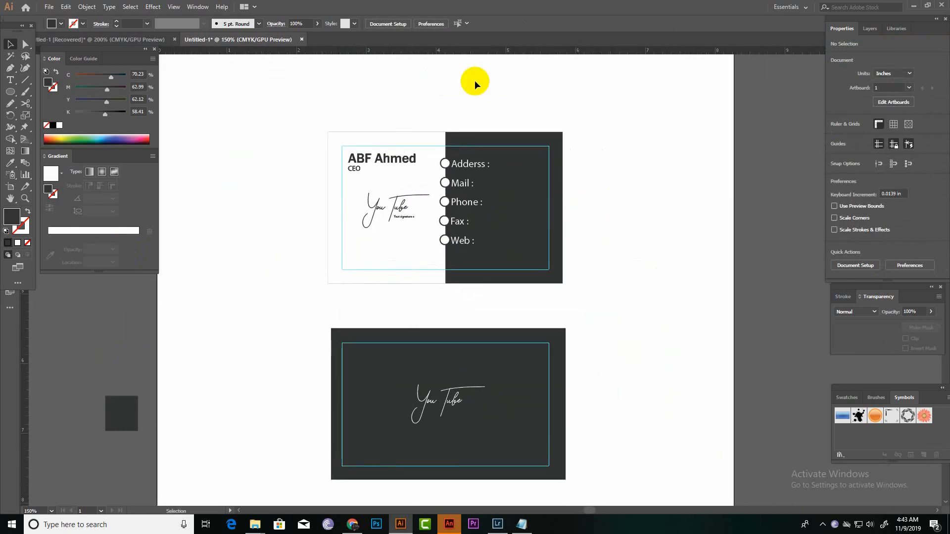